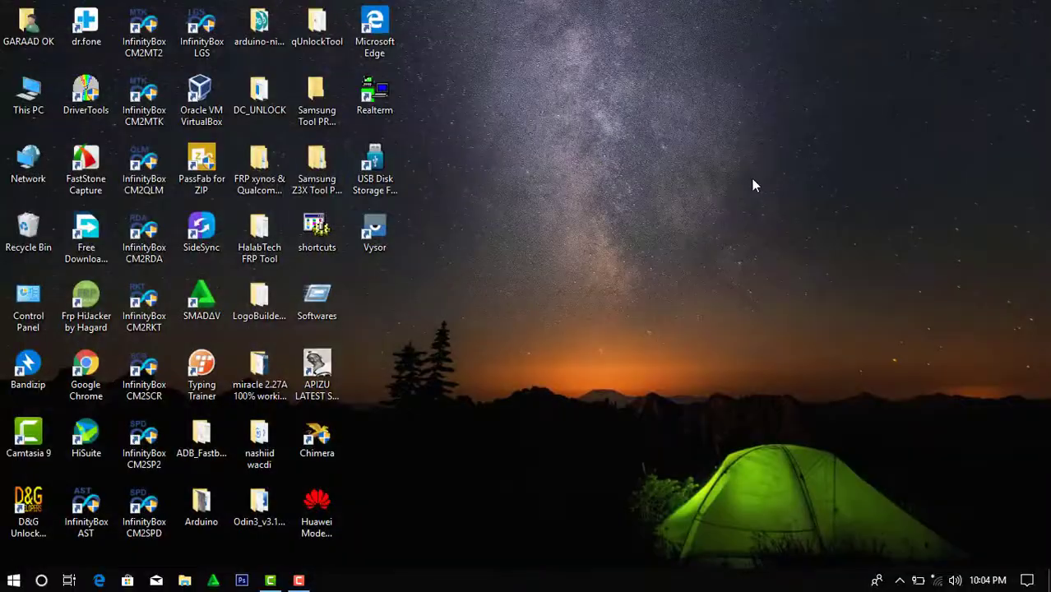
# Refresh the desktop twice.
pyautogui.rightClick(676, 305)
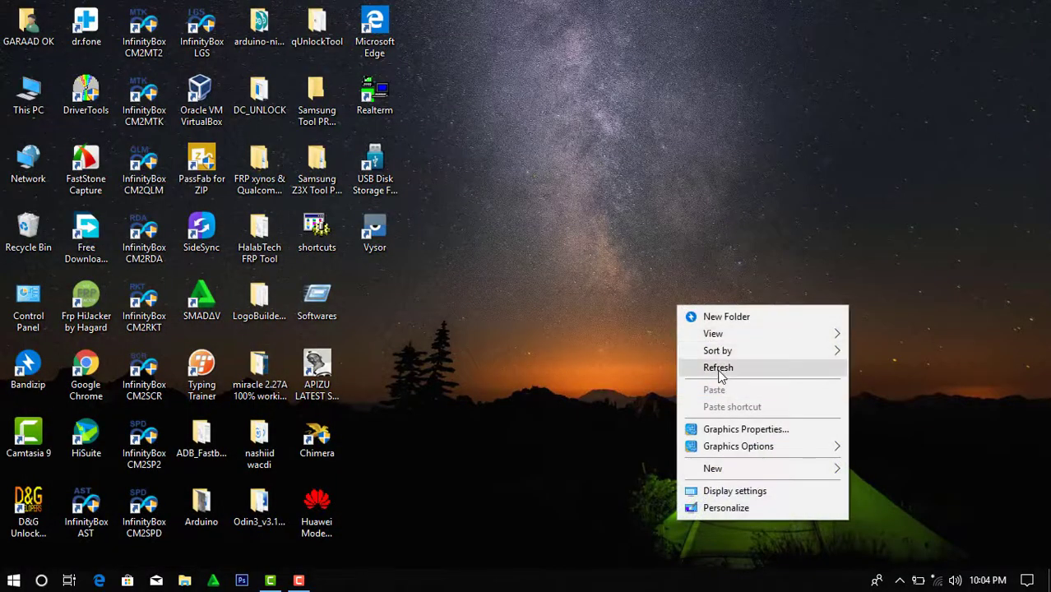
pyautogui.click(695, 365)
pyautogui.rightClick(641, 234)
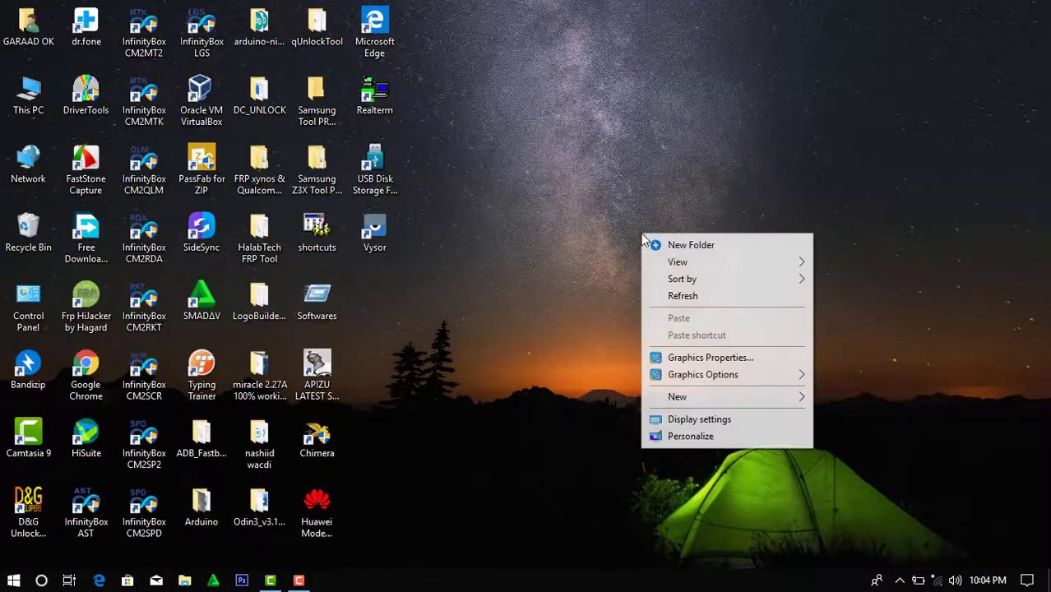
pyautogui.click(695, 296)
# In the personalization settings, try other background pictures, set the blue Windows picture as desktop background, and close Settings.
pyautogui.rightClick(692, 296)
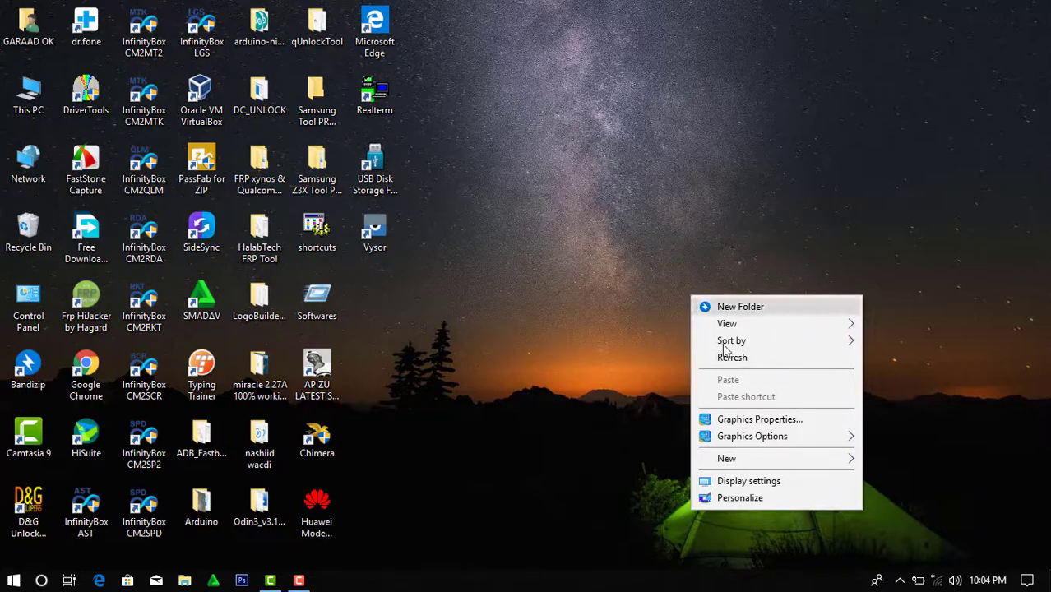
pyautogui.click(739, 499)
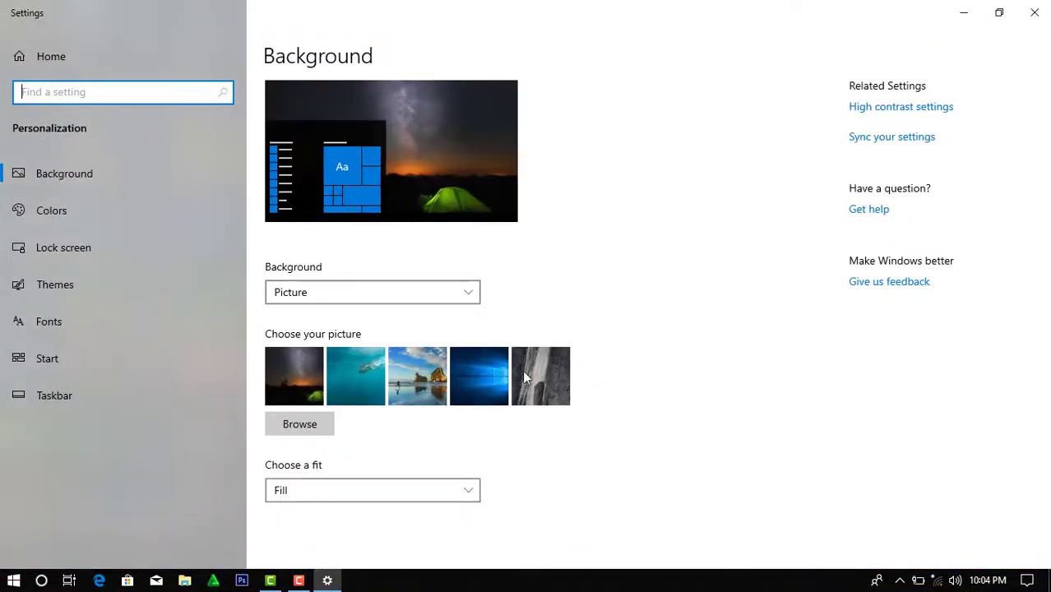
pyautogui.click(525, 376)
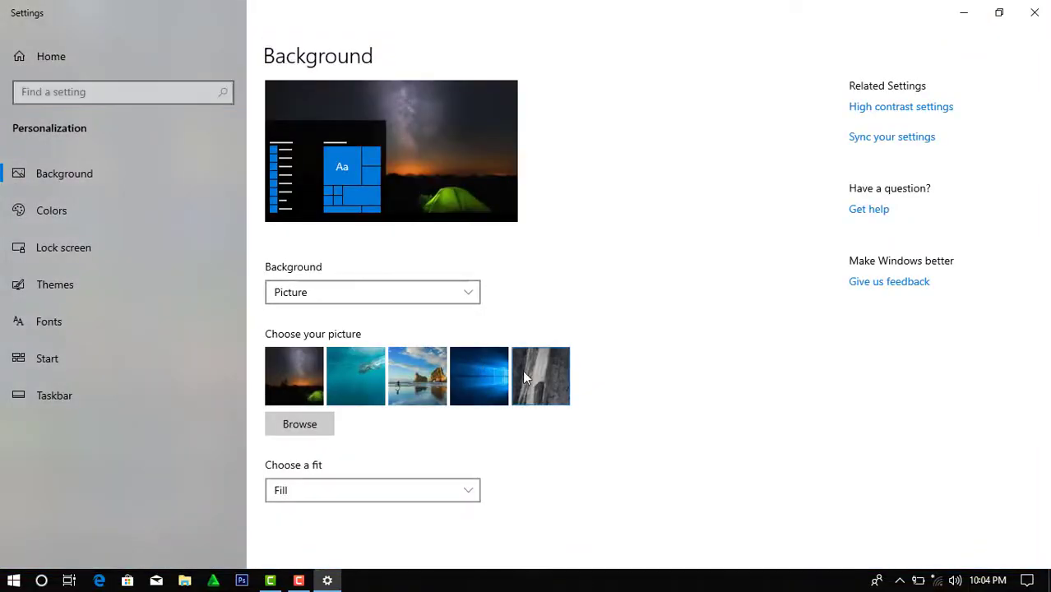
pyautogui.click(497, 378)
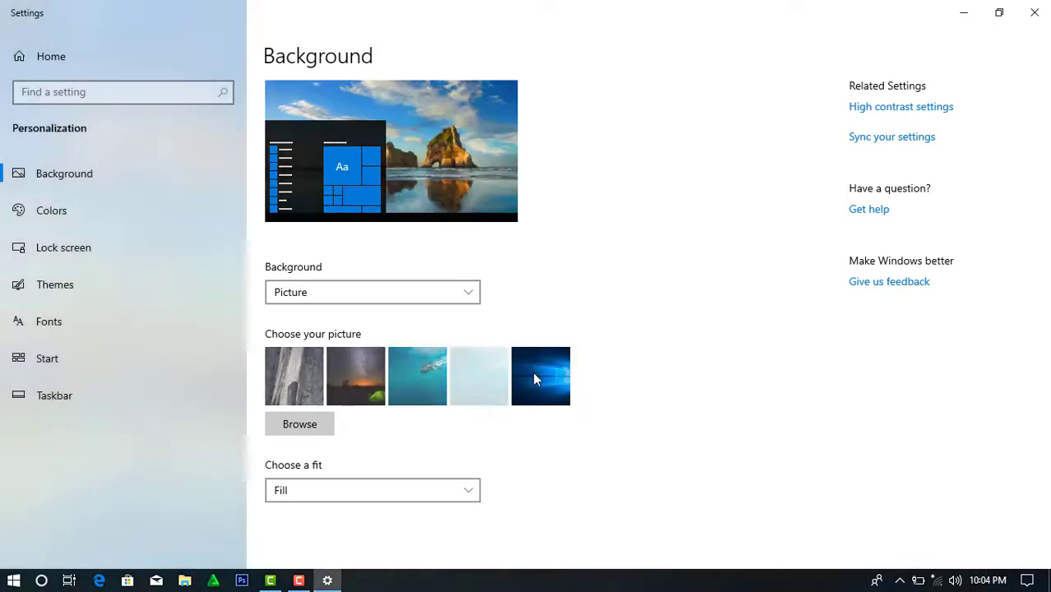
pyautogui.click(533, 372)
pyautogui.click(1032, 11)
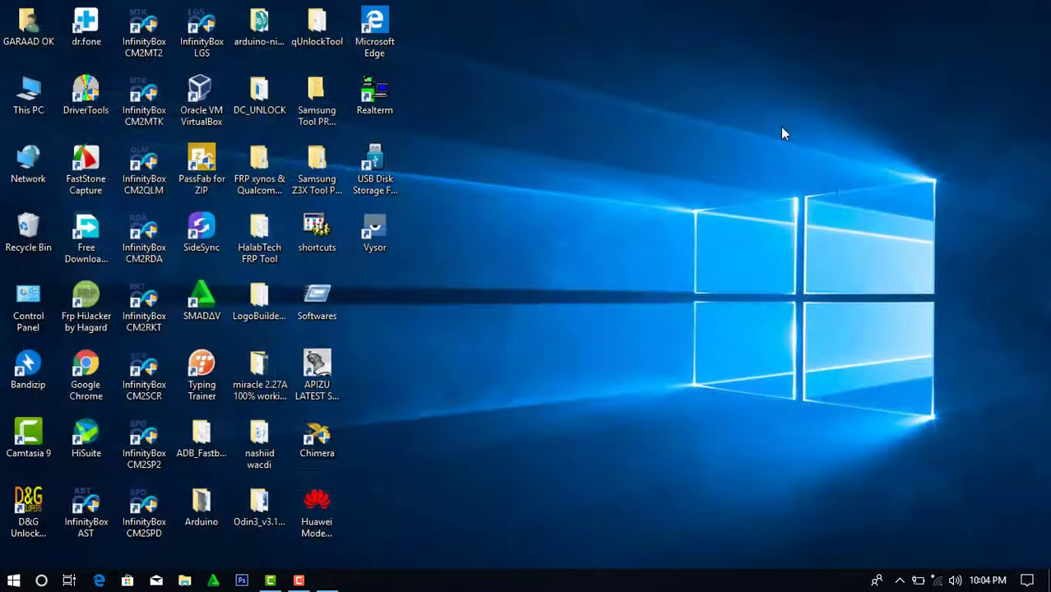
# Refresh the desktop twice to check the new background.
pyautogui.rightClick(781, 131)
pyautogui.click(797, 191)
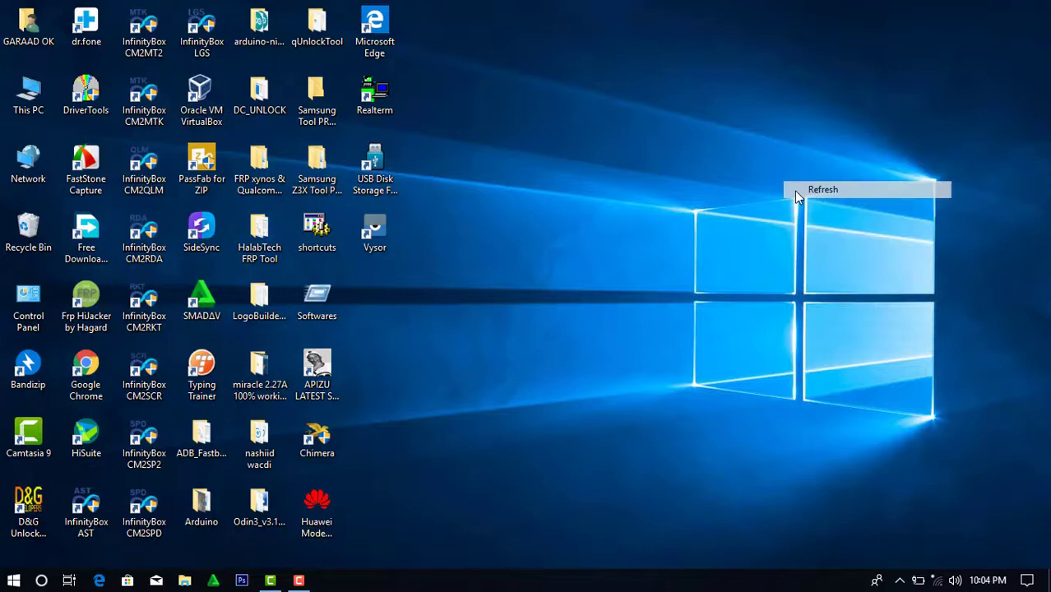
pyautogui.rightClick(690, 157)
pyautogui.click(717, 218)
# In the Colors personalization settings, try the Navy blue, Rose bright and light coral accent colors, checking the Start menu.
pyautogui.rightClick(717, 214)
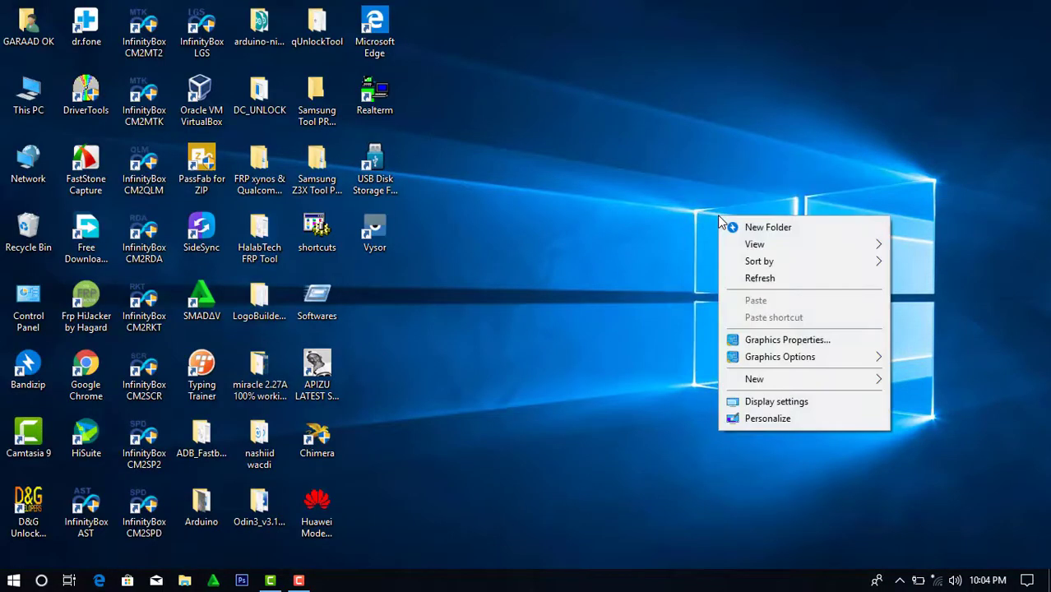
pyautogui.click(758, 415)
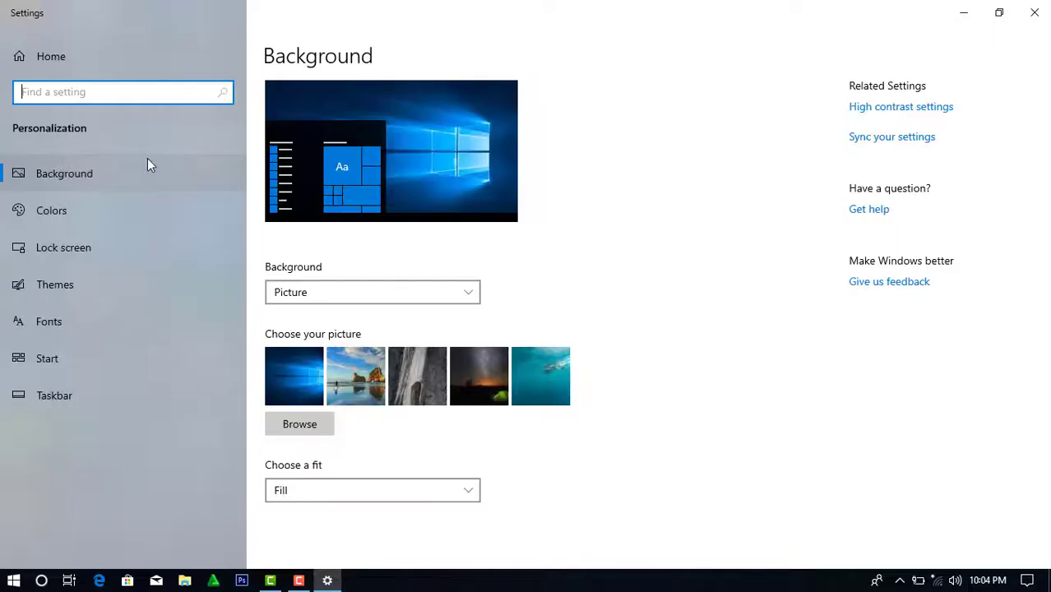
pyautogui.click(129, 208)
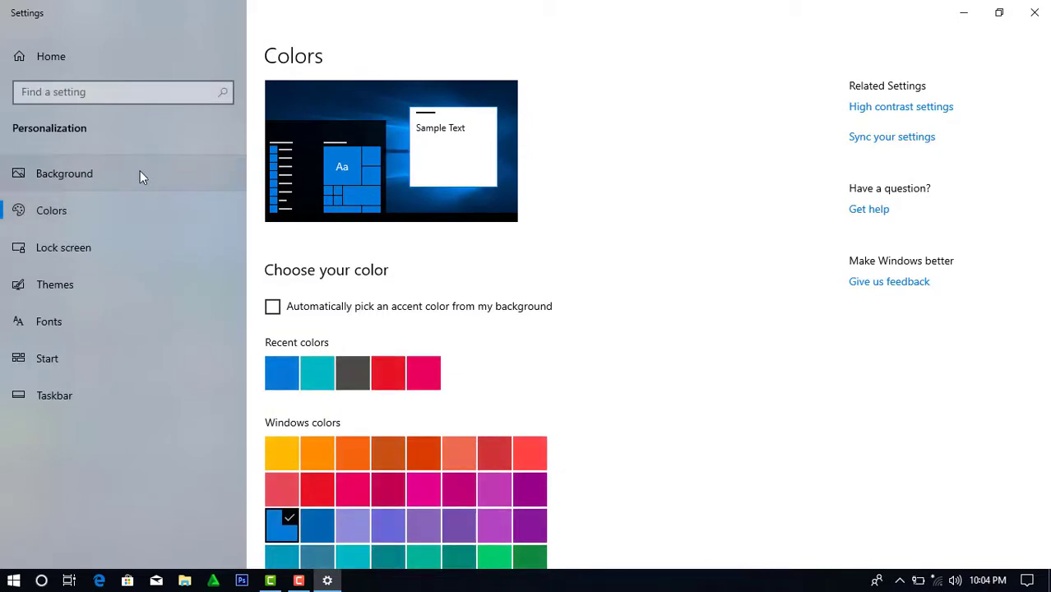
pyautogui.click(318, 525)
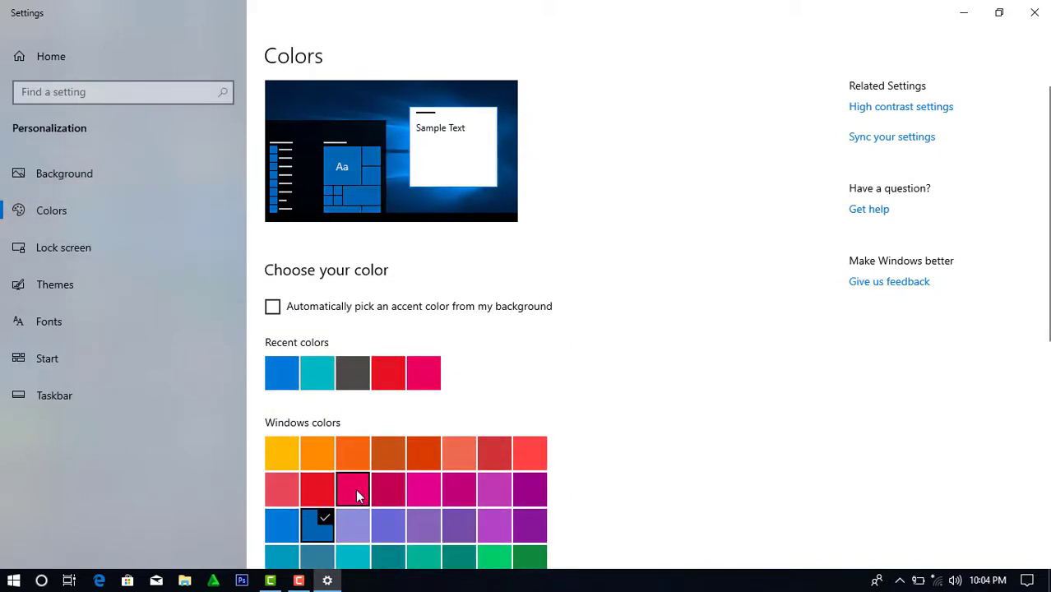
pyautogui.click(355, 488)
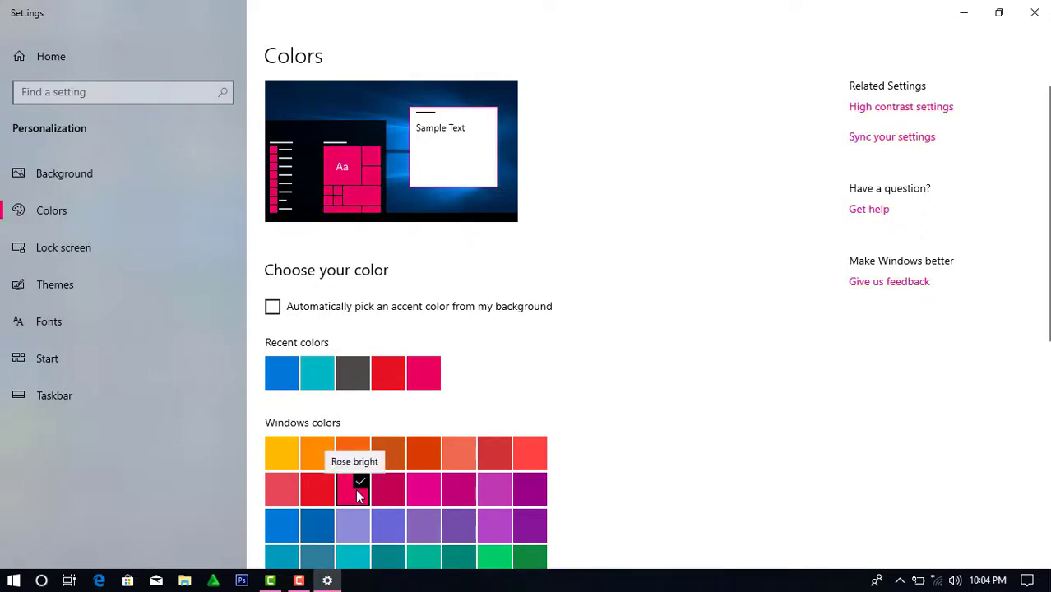
pyautogui.click(451, 452)
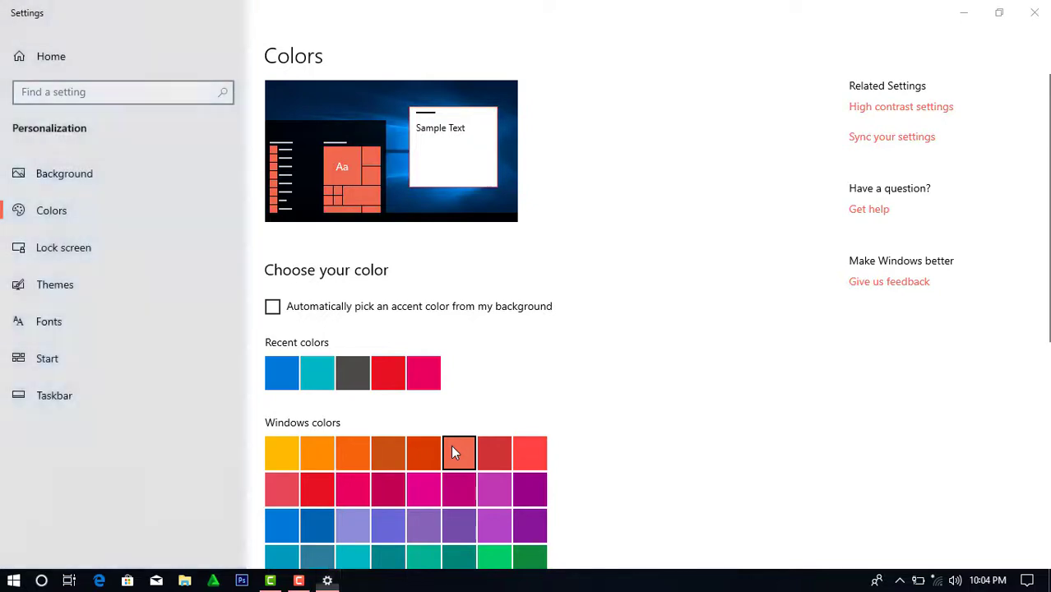
pyautogui.press('super')
pyautogui.press('super')
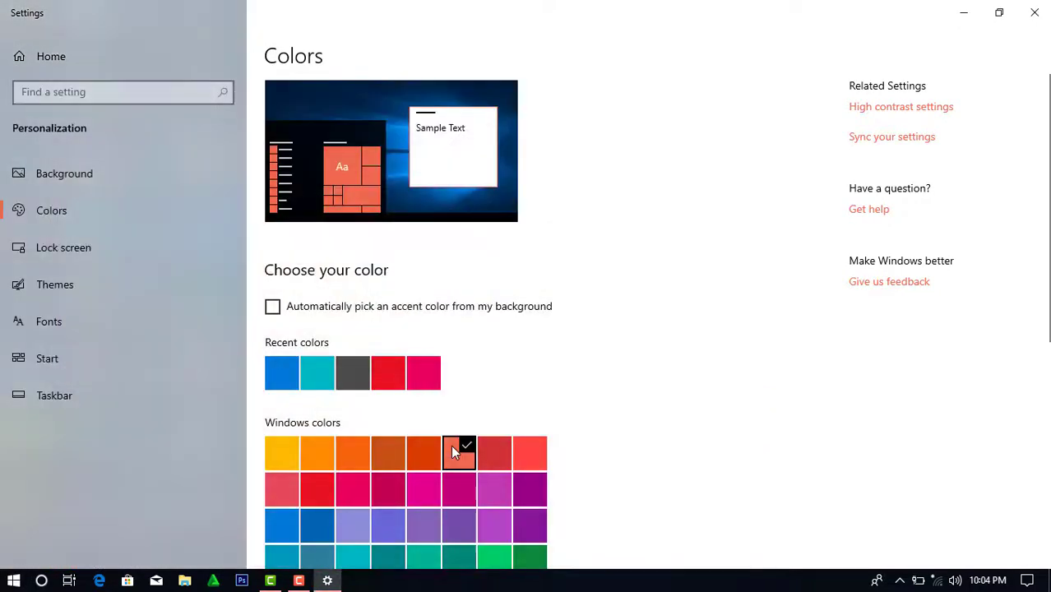
# Set the accent color to Navy blue, preview it in the Start menu, and look over the other color options.
pyautogui.click(306, 535)
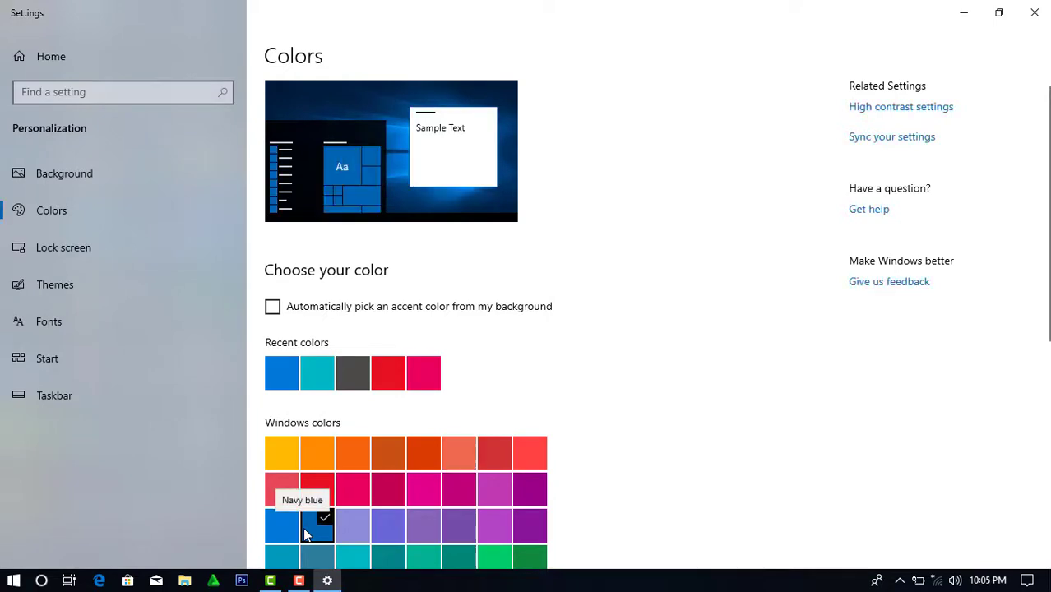
pyautogui.press('super')
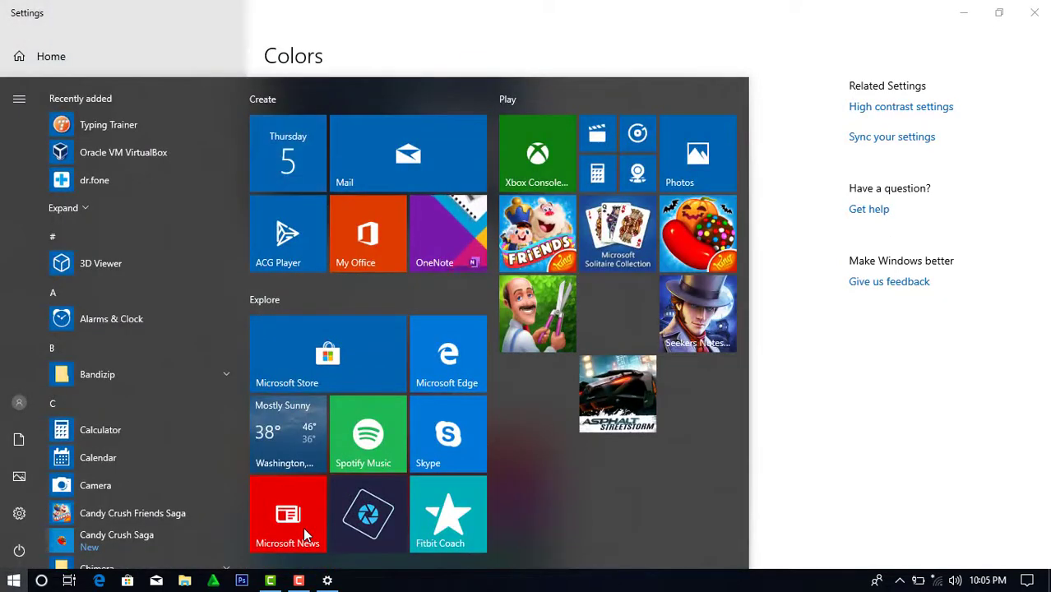
pyautogui.click(807, 420)
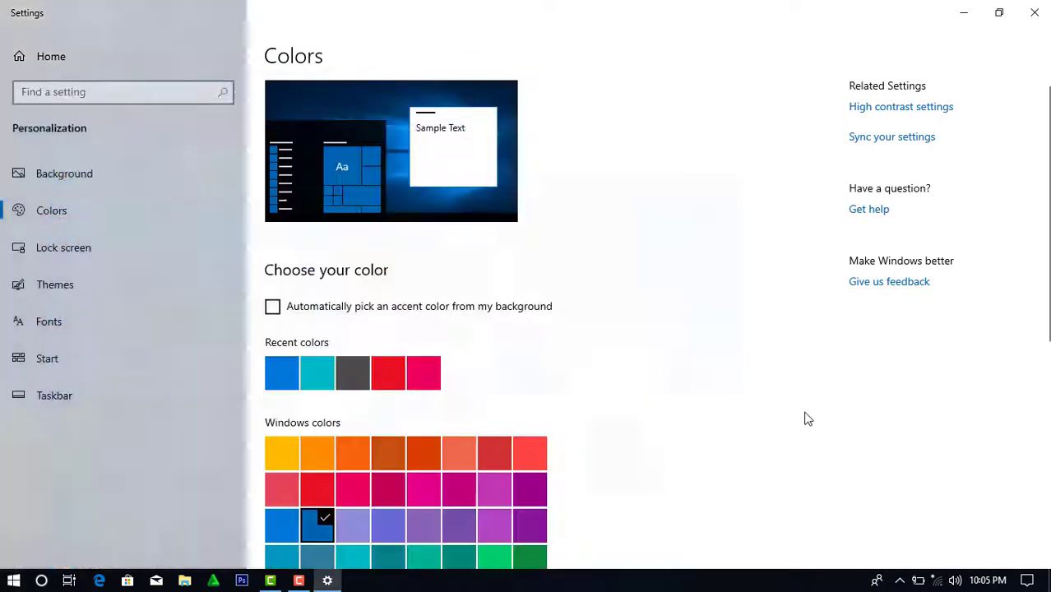
pyautogui.scroll(-3, 806, 419)
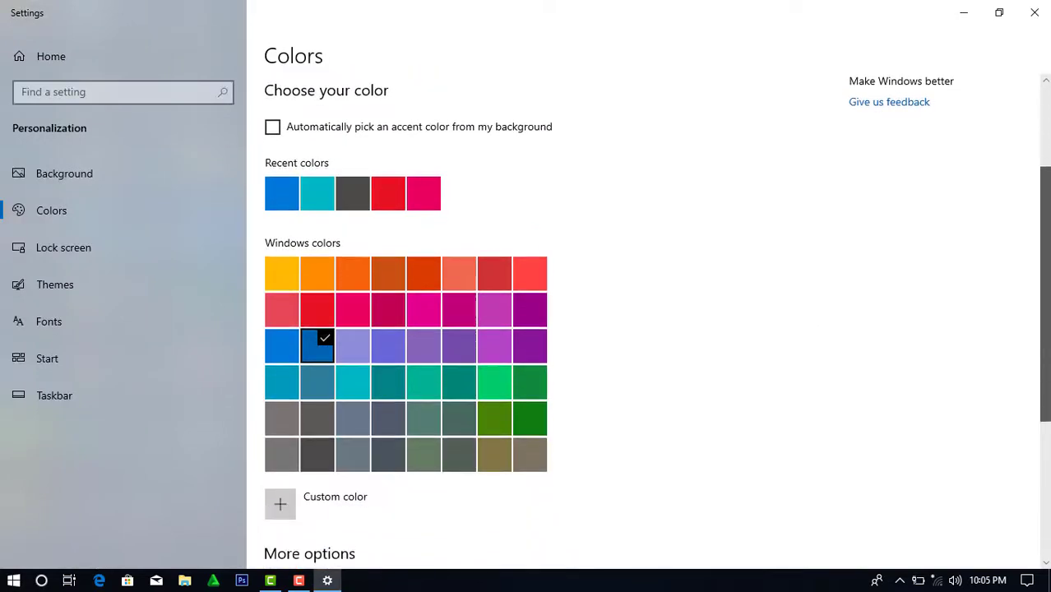
pyautogui.scroll(-1, 358, 264)
pyautogui.scroll(5, 359, 265)
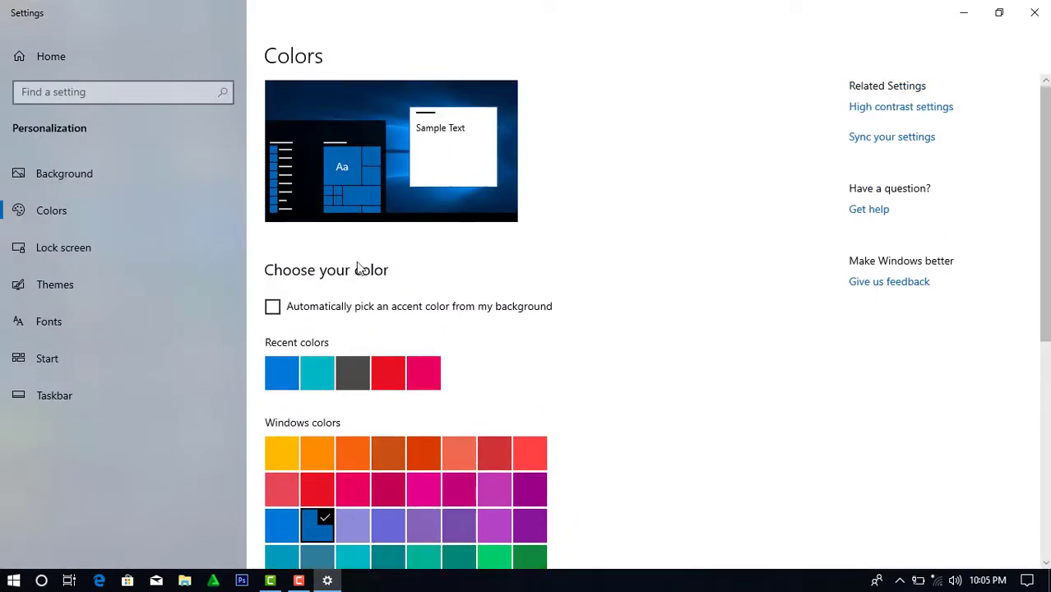
# Apply the Flowers theme from the Themes personalization settings and close Settings.
pyautogui.click(166, 285)
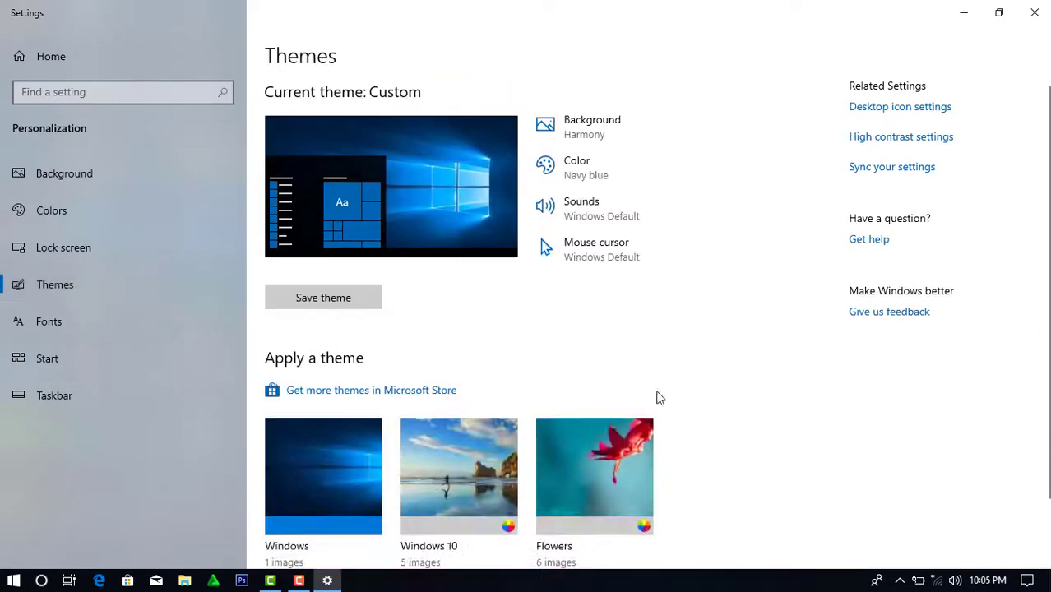
pyautogui.click(610, 473)
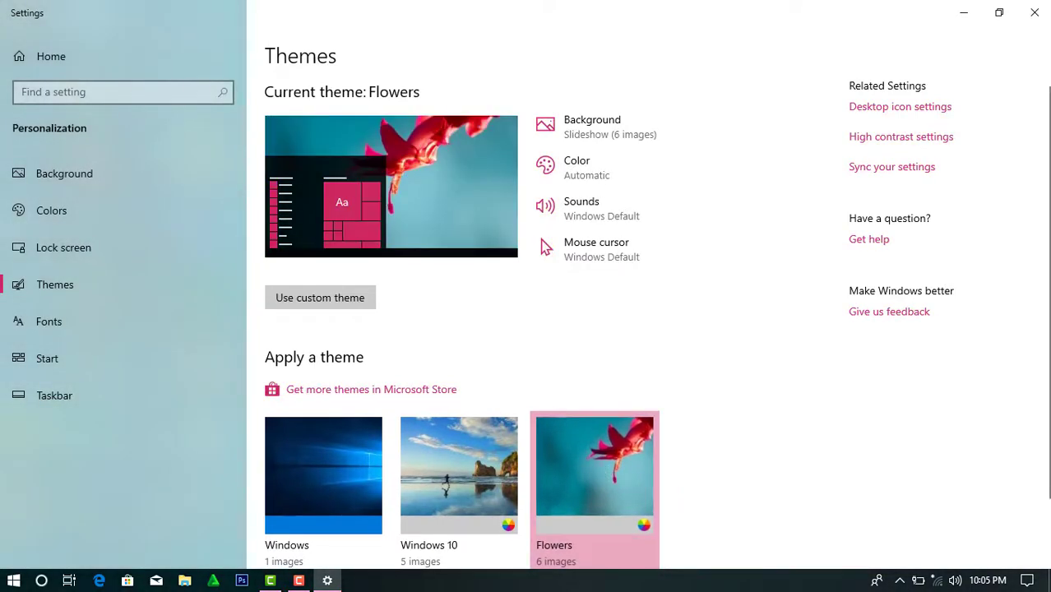
pyautogui.click(1043, 9)
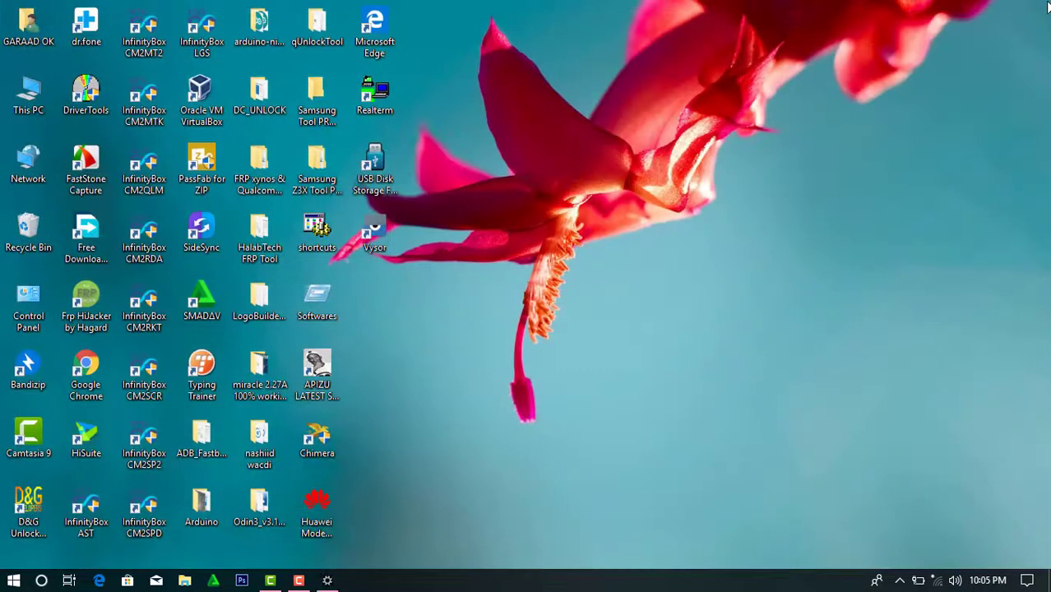
# Refresh the desktop twice with the Flowers theme applied.
pyautogui.rightClick(779, 195)
pyautogui.click(794, 249)
pyautogui.rightClick(802, 255)
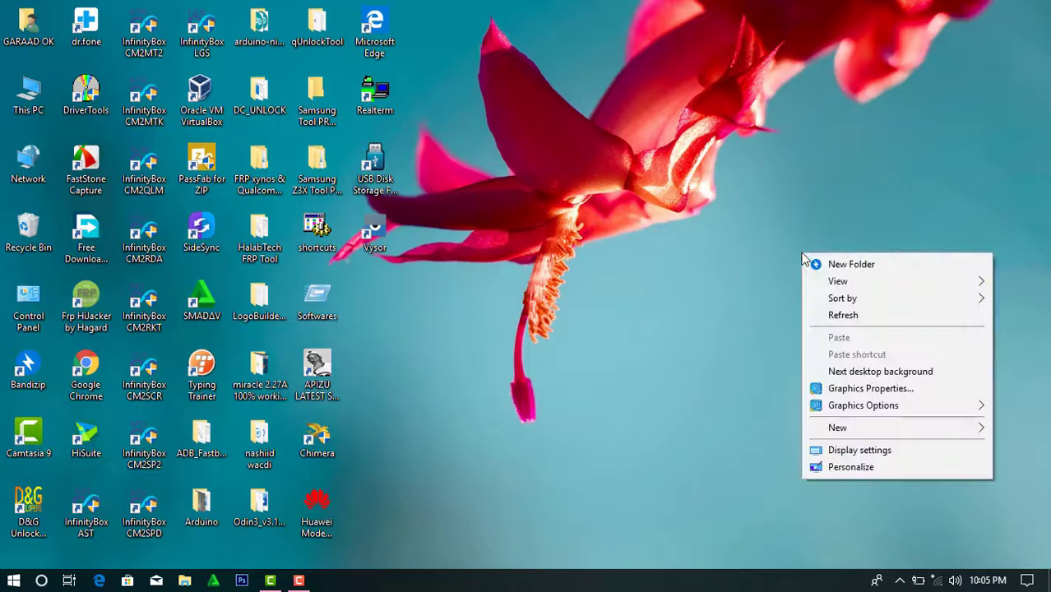
pyautogui.click(837, 313)
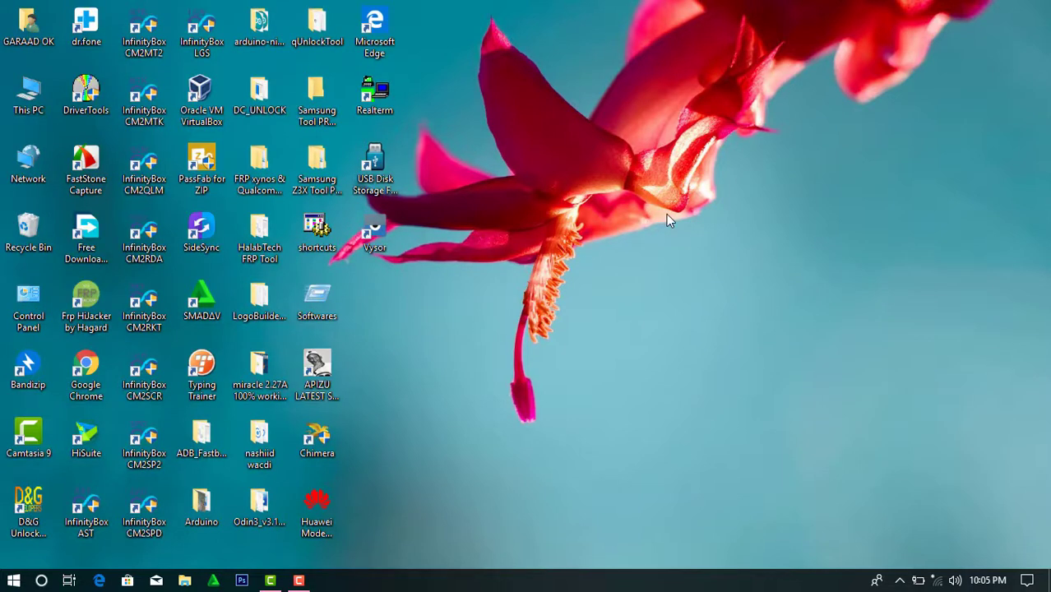
# Hide all desktop icons and refresh the desktop.
pyautogui.rightClick(458, 244)
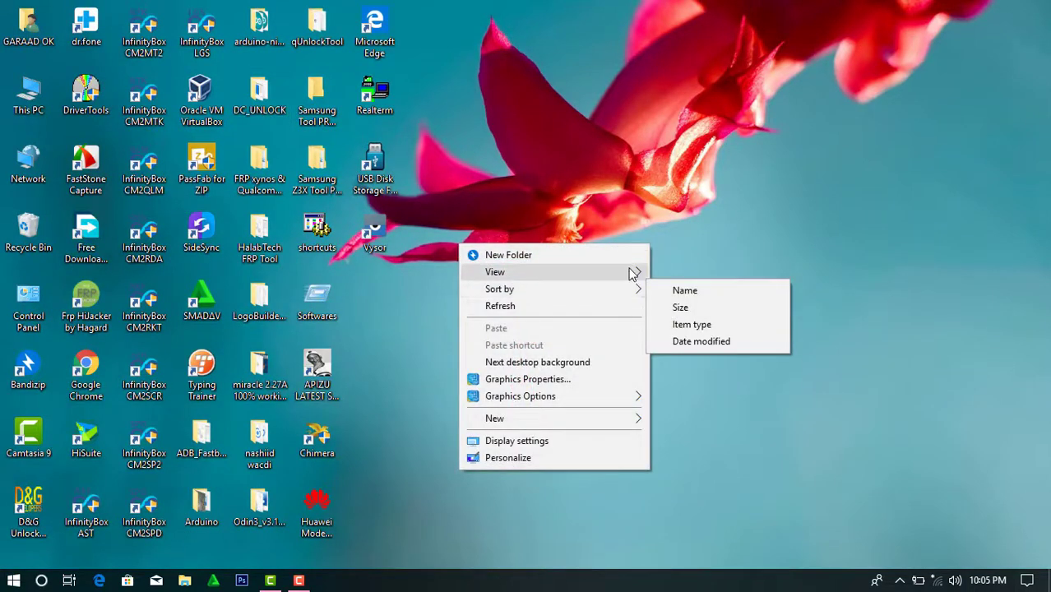
pyautogui.moveTo(638, 272)
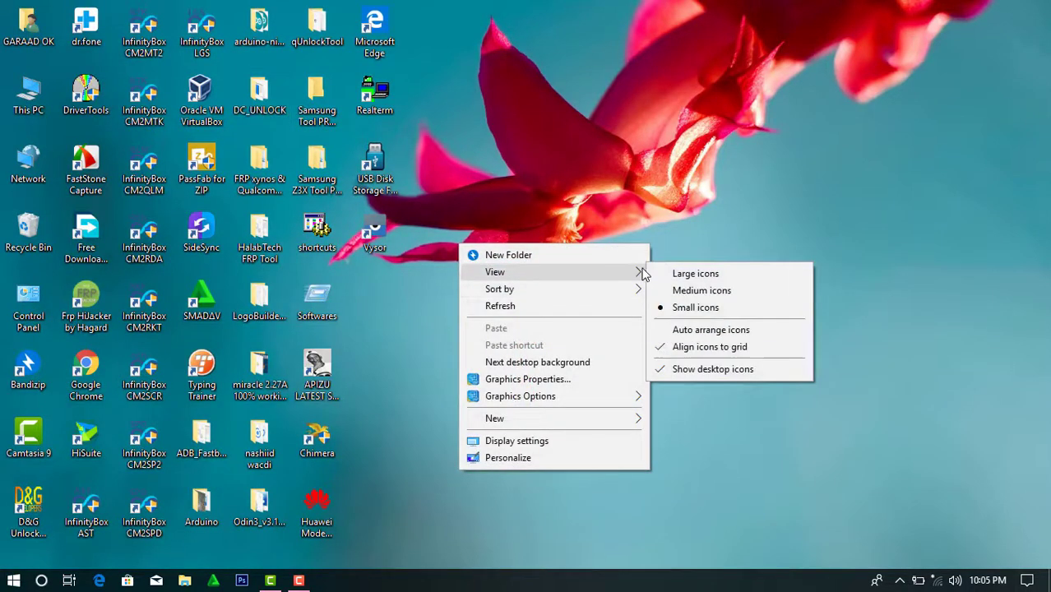
pyautogui.click(704, 369)
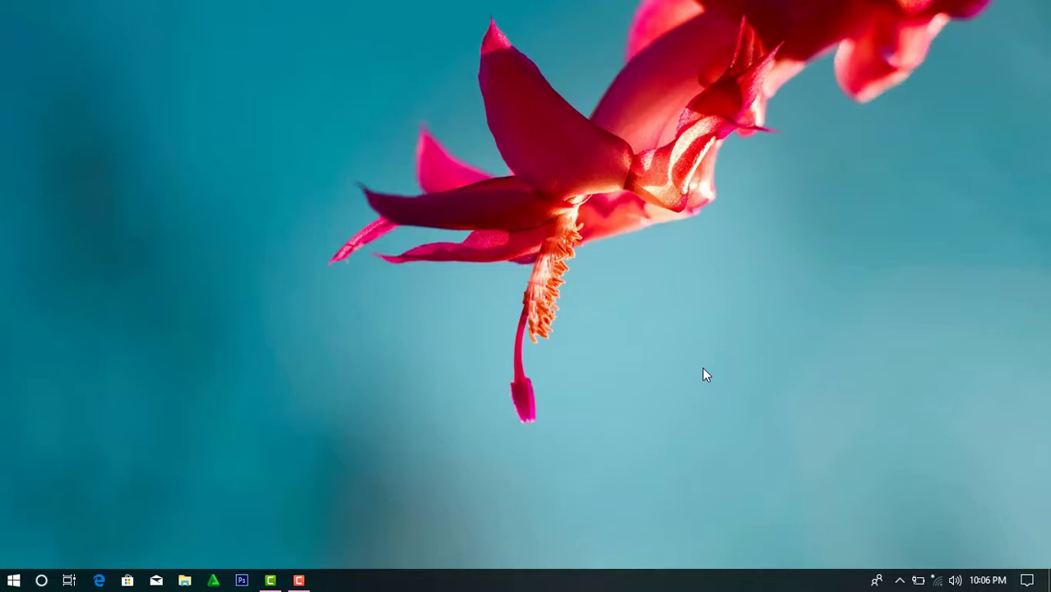
pyautogui.rightClick(704, 372)
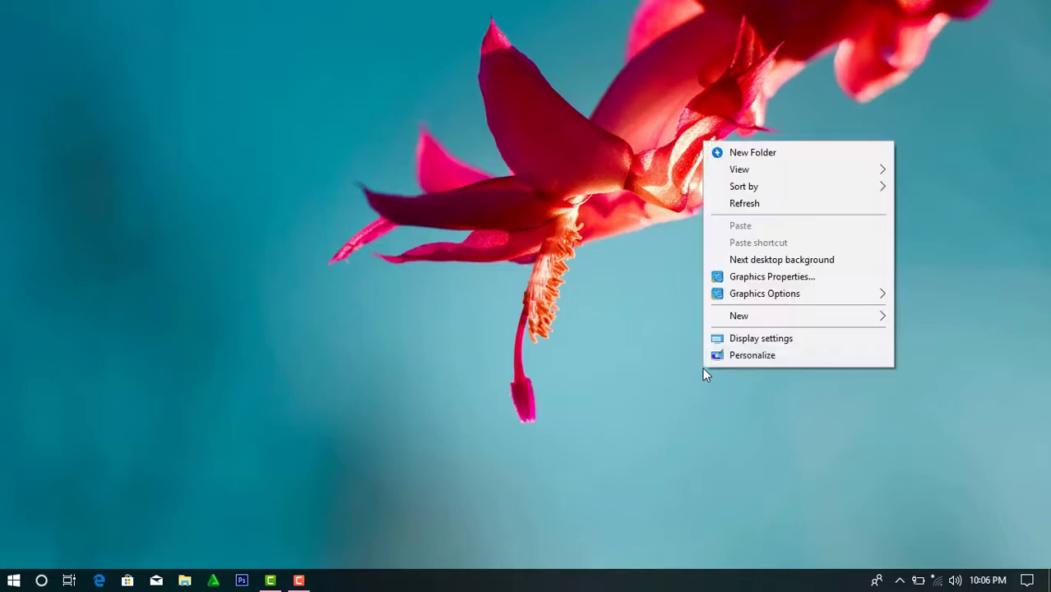
pyautogui.click(750, 202)
# Show the desktop icons again.
pyautogui.rightClick(681, 140)
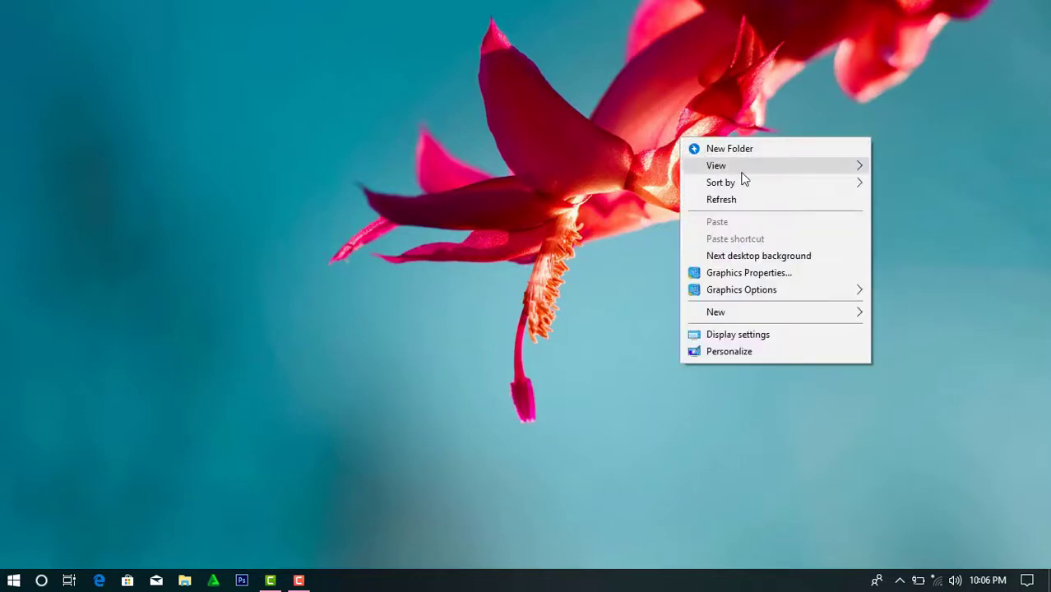
pyautogui.moveTo(823, 170)
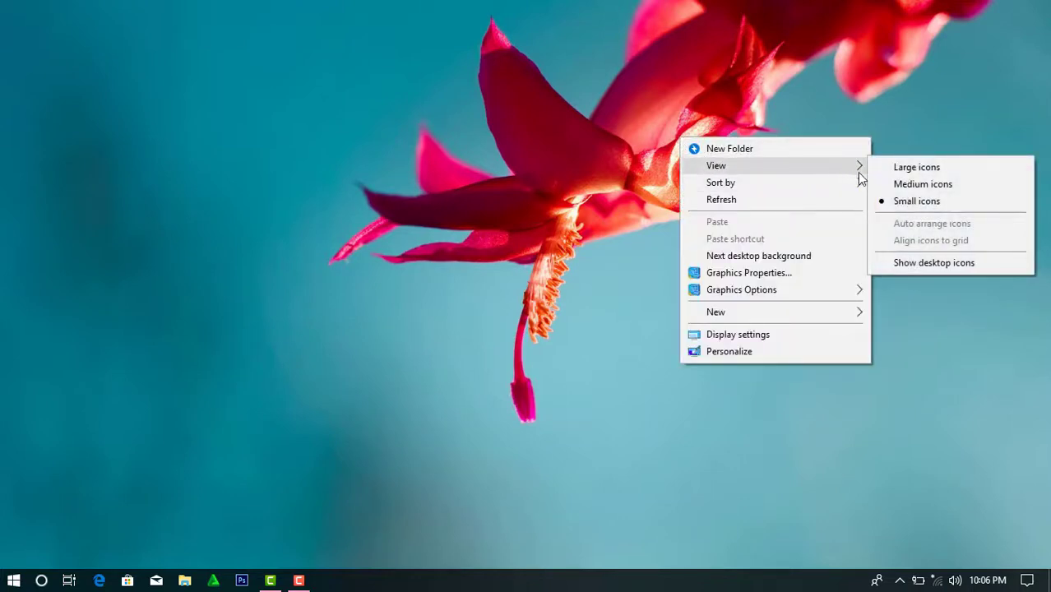
pyautogui.click(895, 263)
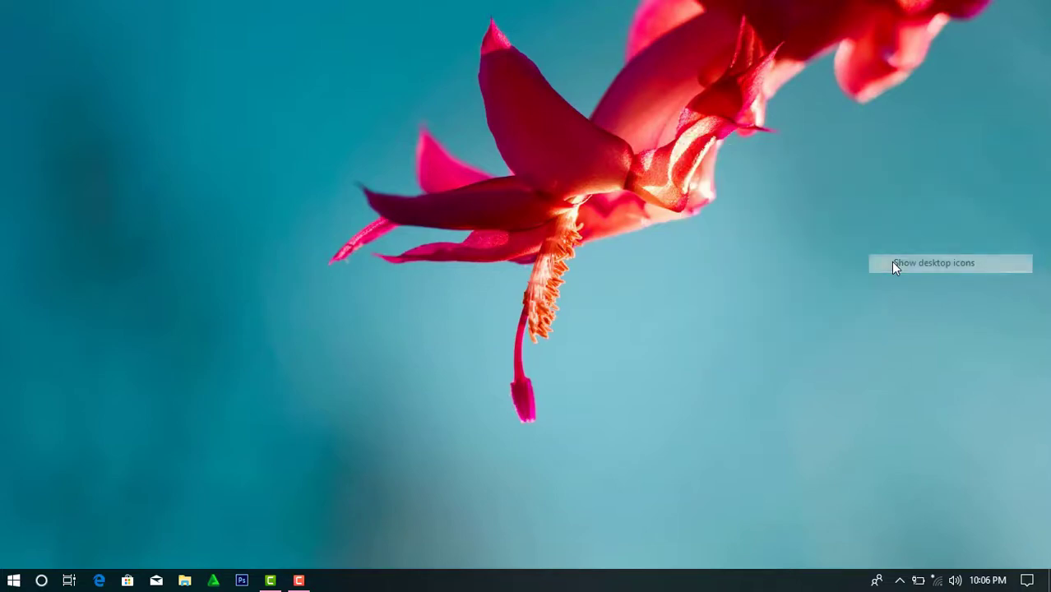
# Refresh the desktop twice with the desktop icons shown.
pyautogui.rightClick(680, 257)
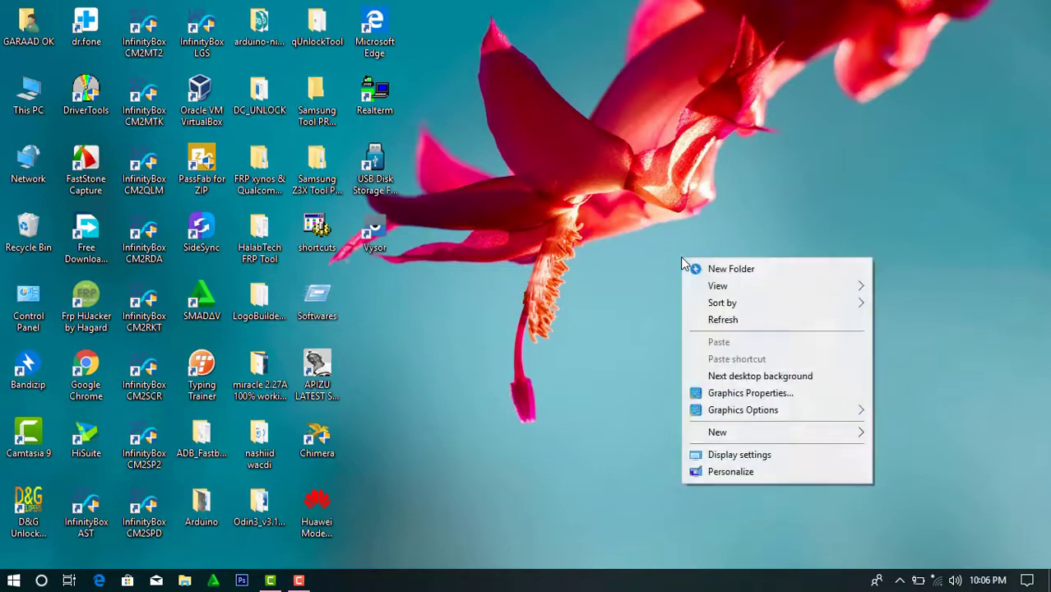
pyautogui.click(720, 323)
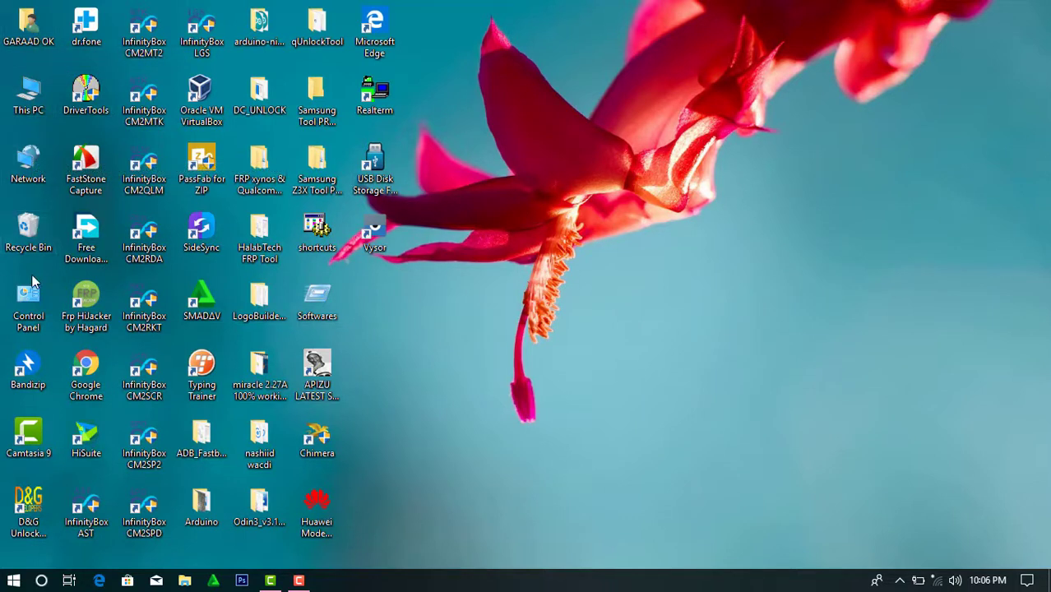
pyautogui.rightClick(539, 250)
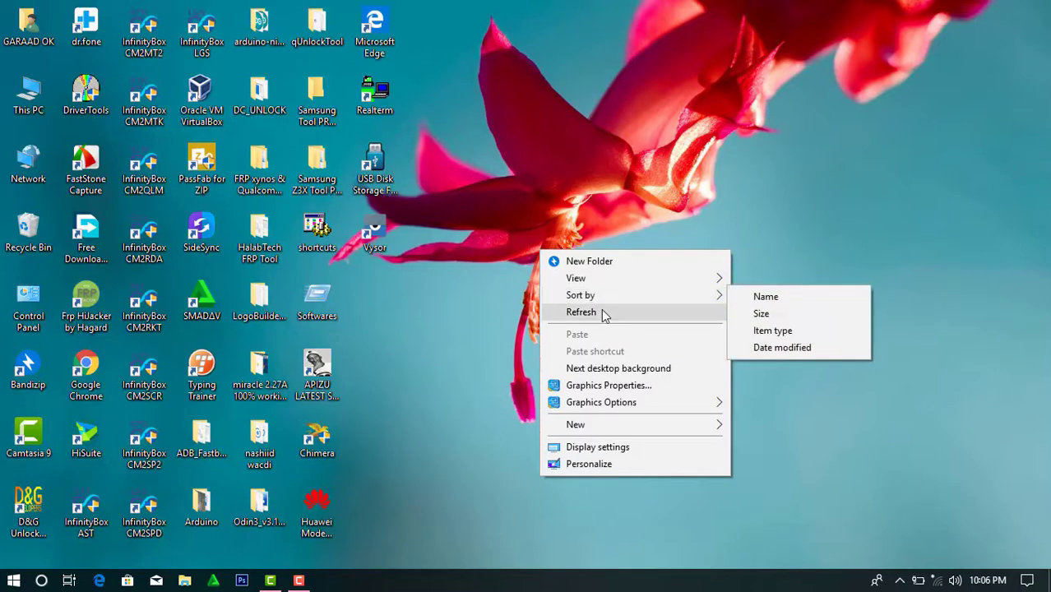
pyautogui.click(602, 310)
# Turn off the Computer, User's Files, Network, Recycle Bin and Control Panel icons in Desktop Icon Settings, close Settings and refresh the desktop.
pyautogui.rightClick(603, 311)
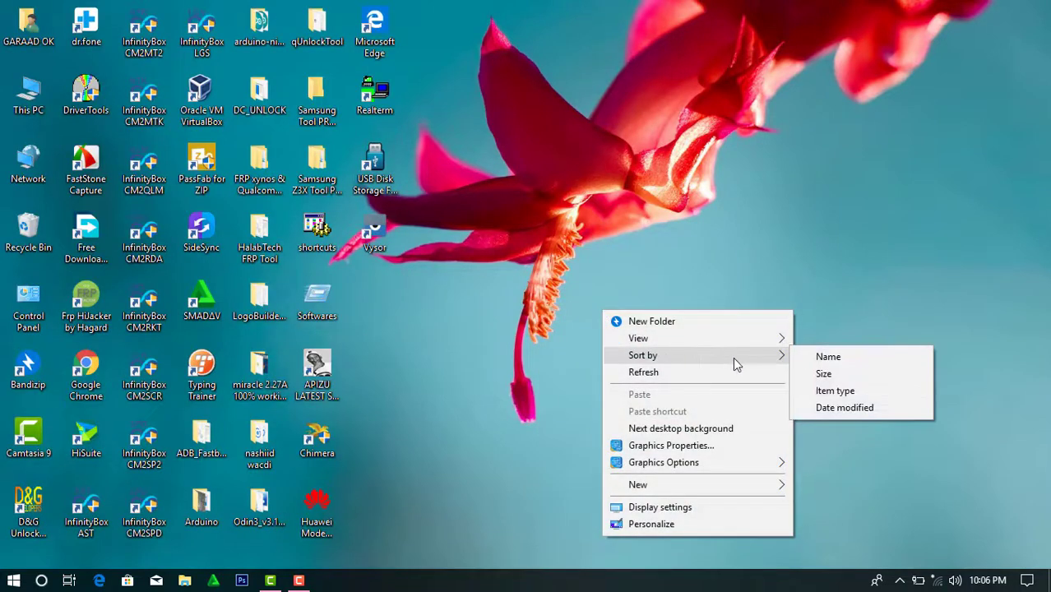
pyautogui.click(641, 526)
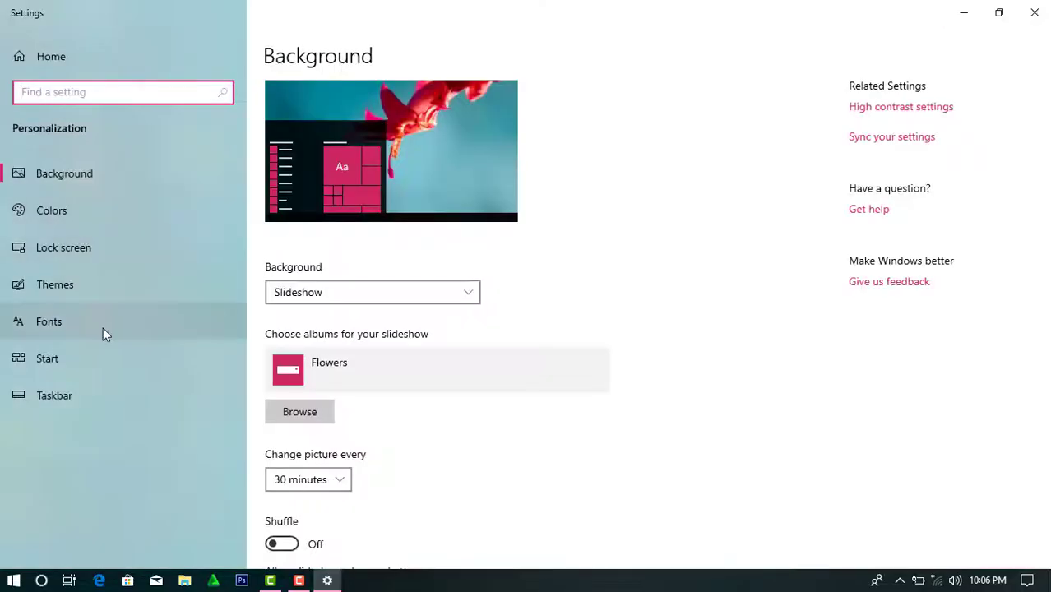
pyautogui.click(58, 283)
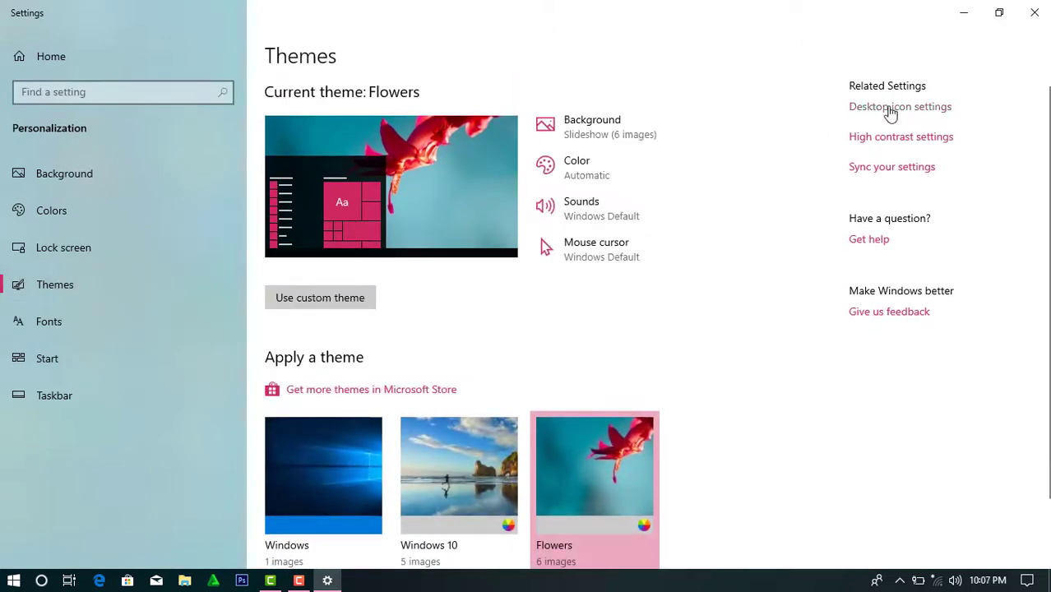
pyautogui.click(887, 109)
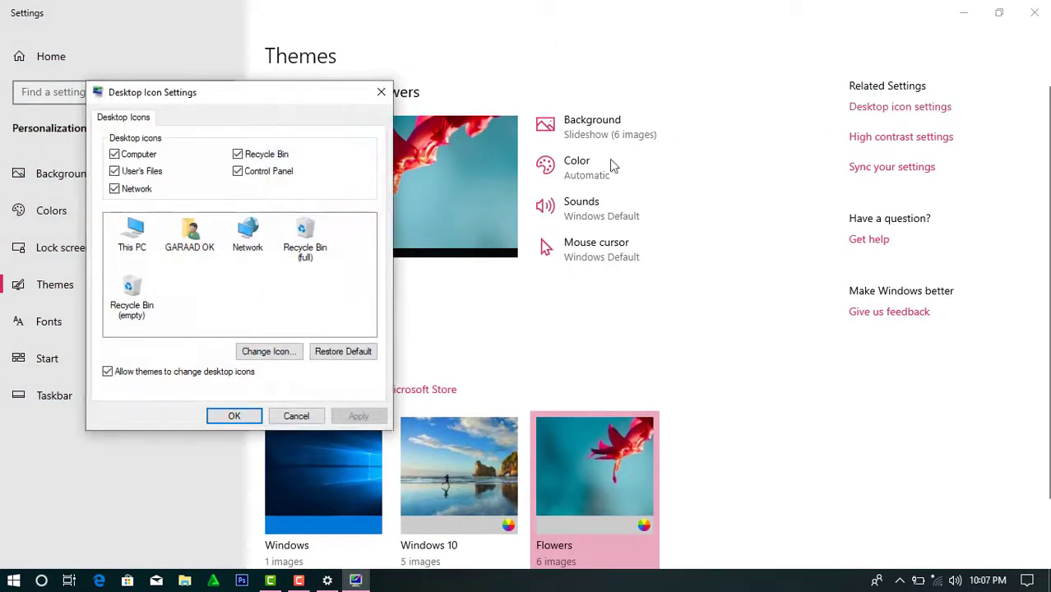
pyautogui.click(136, 170)
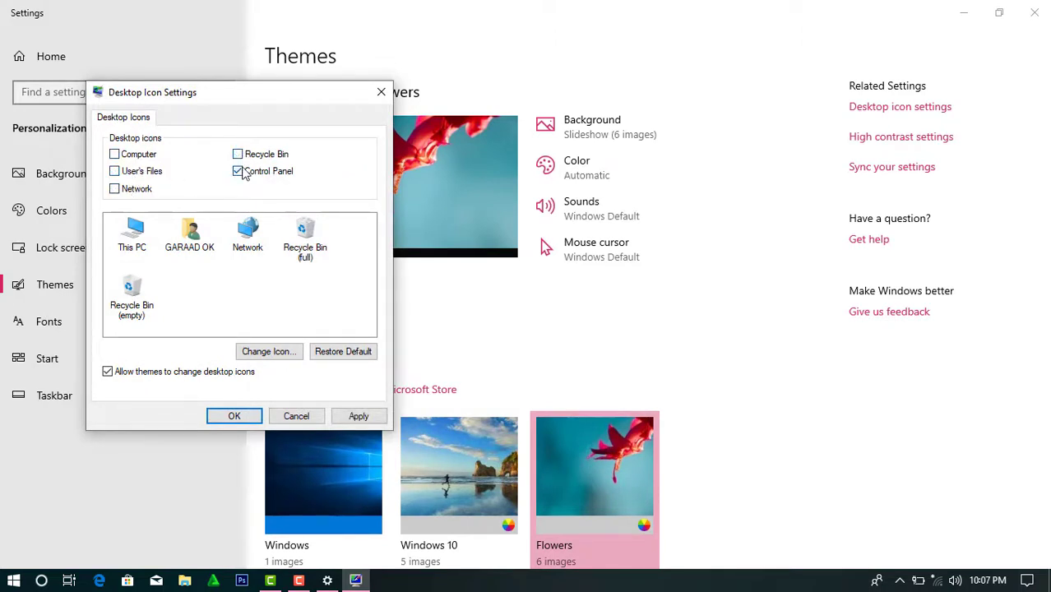
pyautogui.click(357, 415)
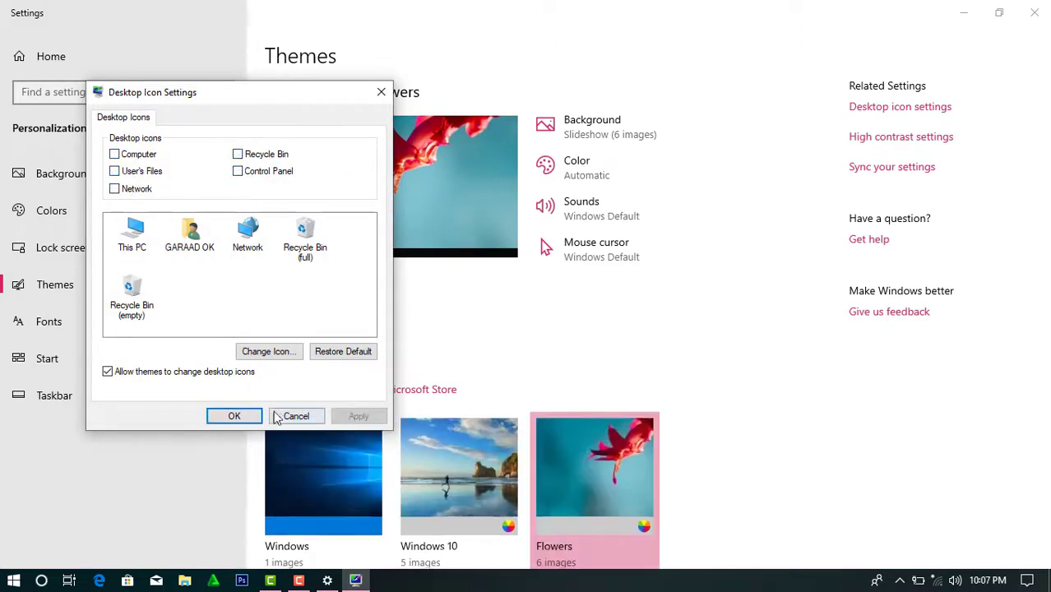
pyautogui.click(238, 417)
pyautogui.click(1033, 13)
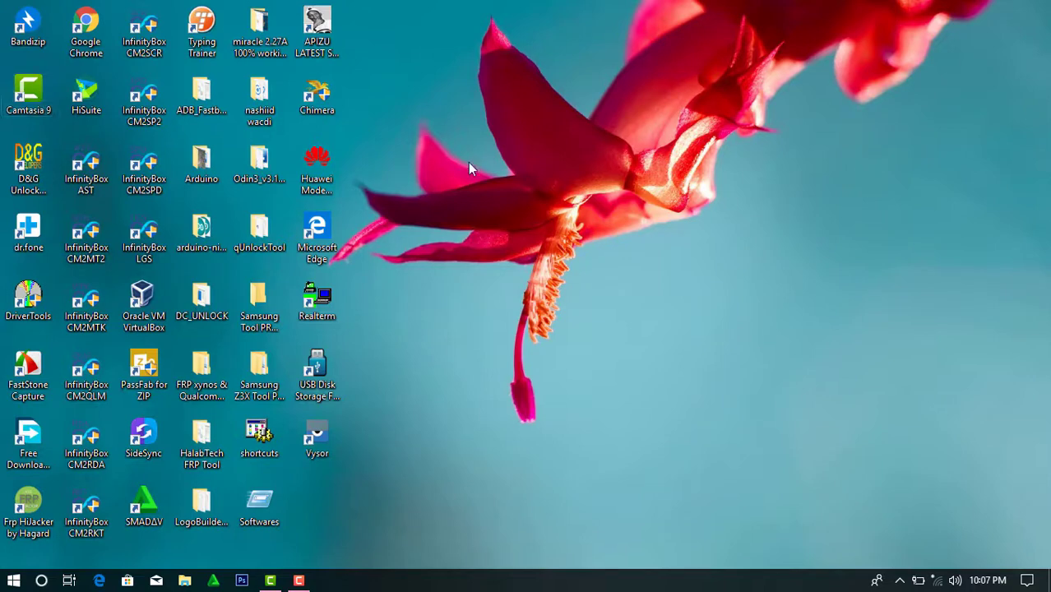
pyautogui.rightClick(809, 249)
pyautogui.click(833, 301)
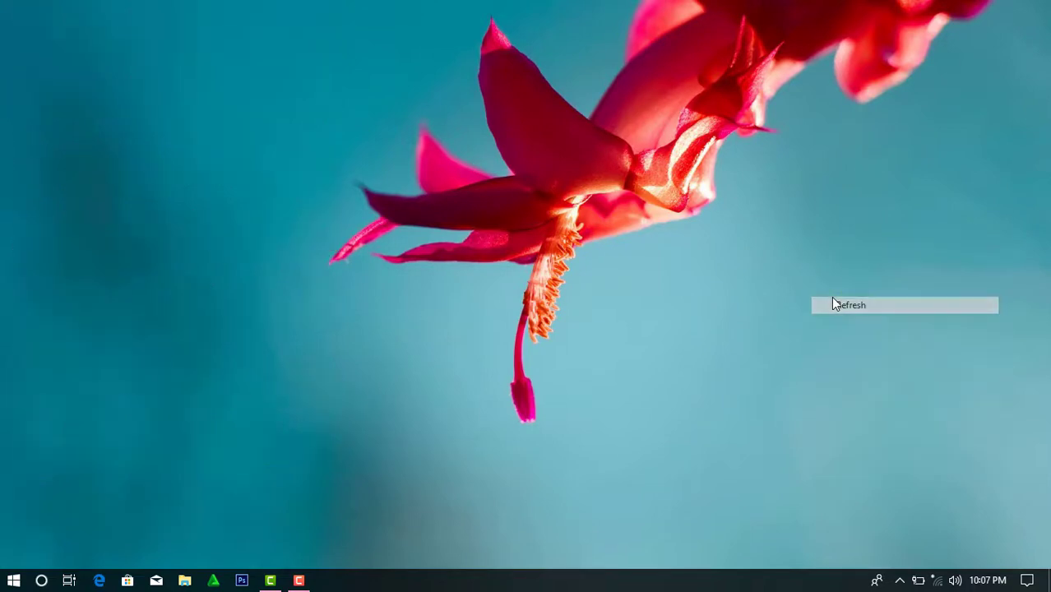
# Turn on the Computer, User's Files, Network, Recycle Bin and Control Panel icons in Desktop Icon Settings and close Settings.
pyautogui.rightClick(790, 265)
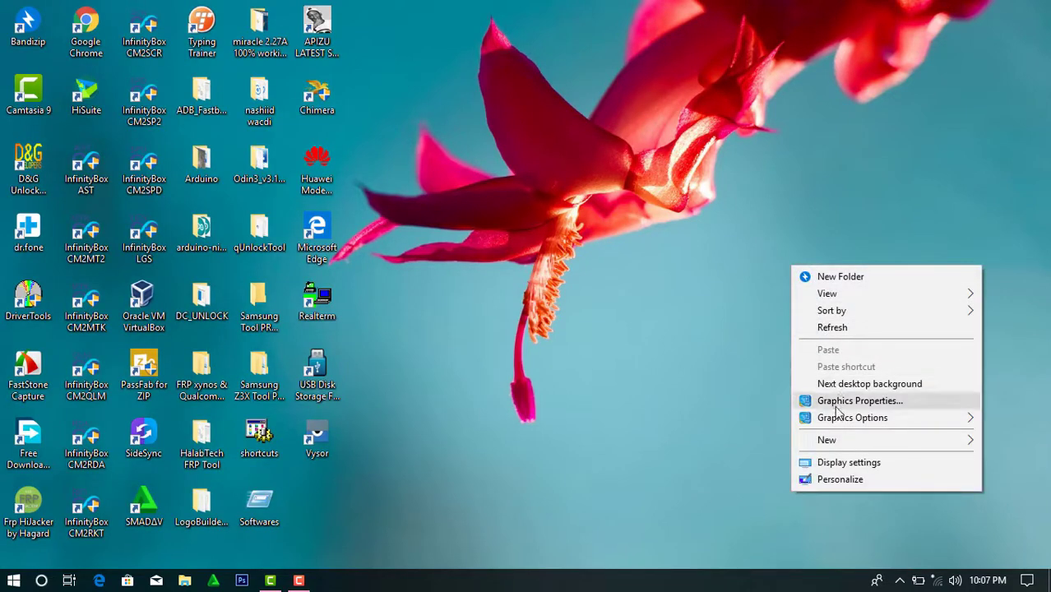
pyautogui.click(836, 487)
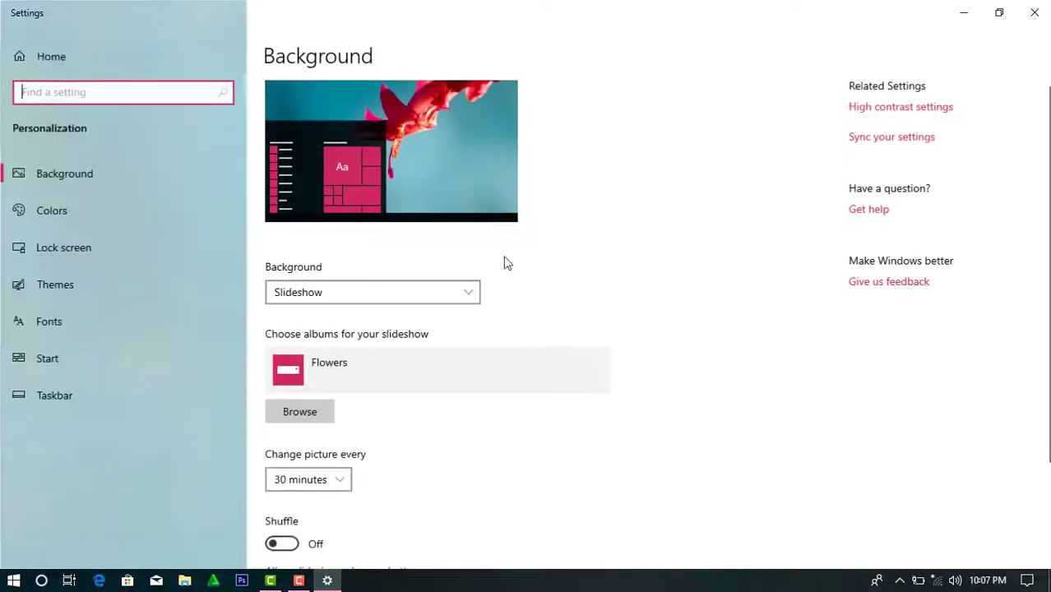
pyautogui.click(62, 289)
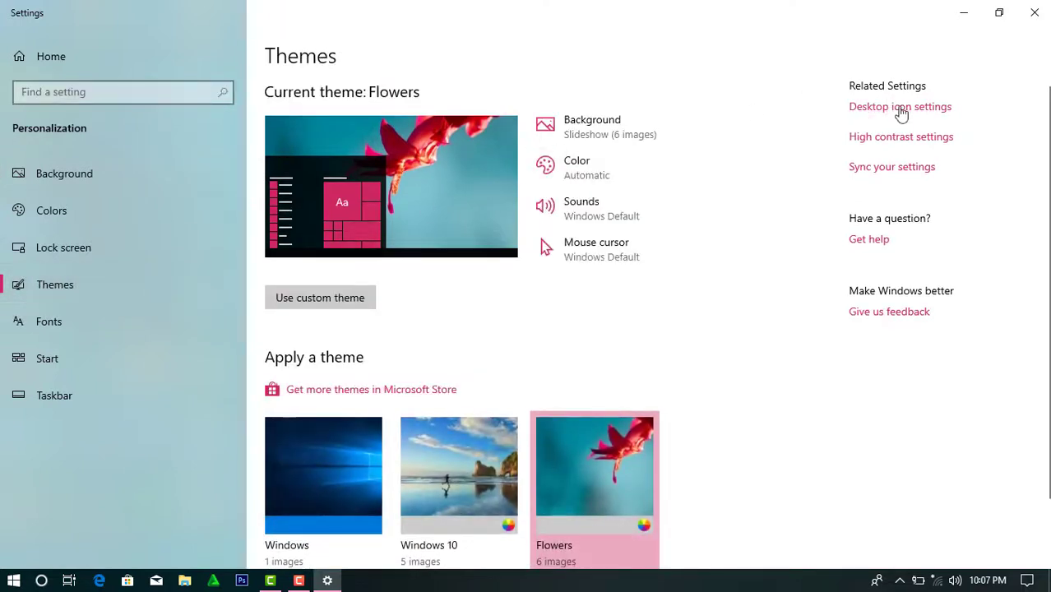
pyautogui.click(892, 109)
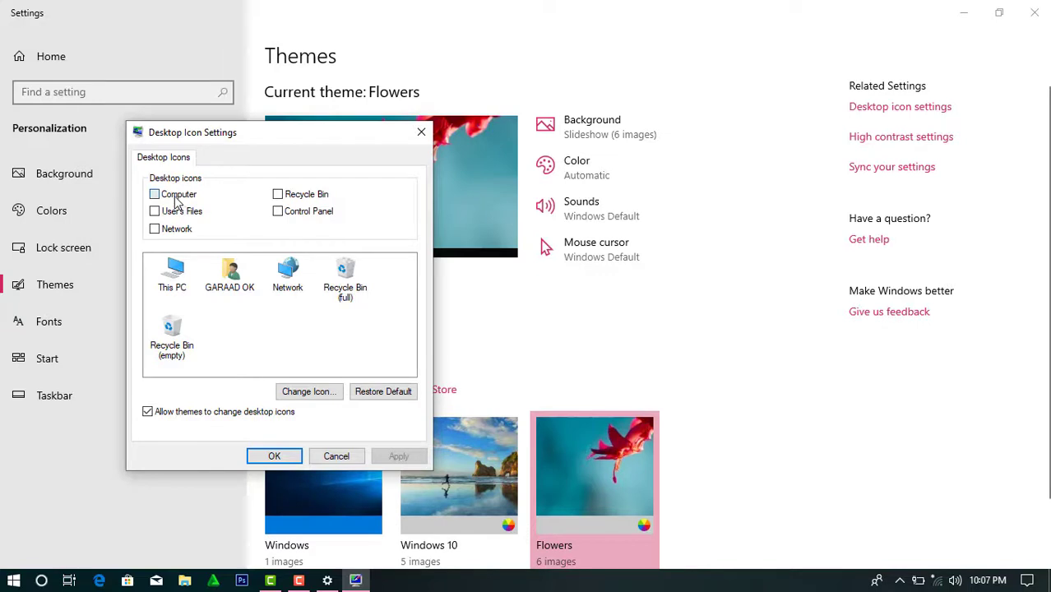
pyautogui.click(155, 212)
pyautogui.click(154, 195)
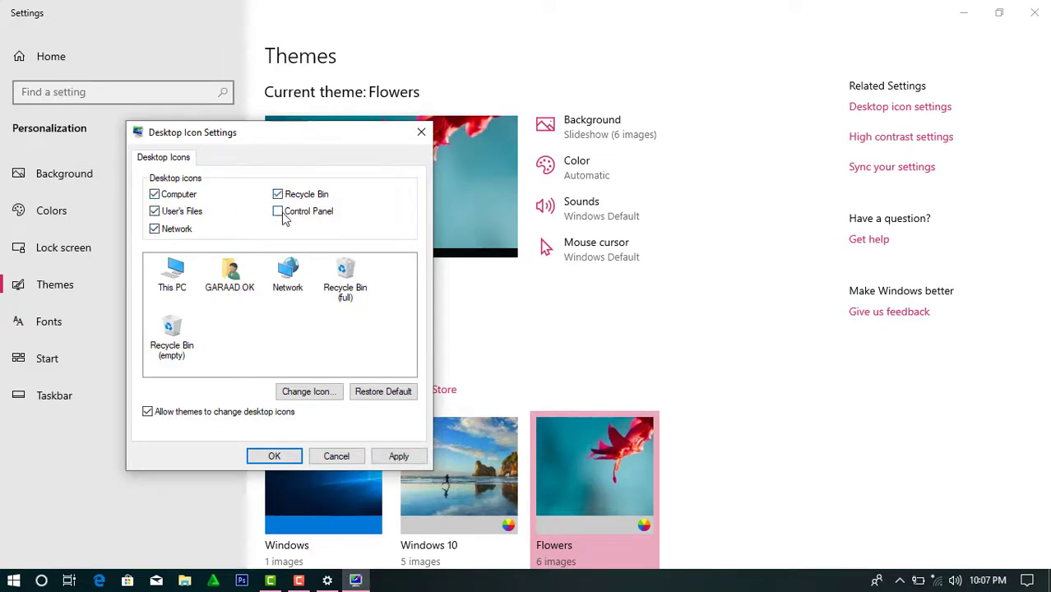
pyautogui.click(399, 456)
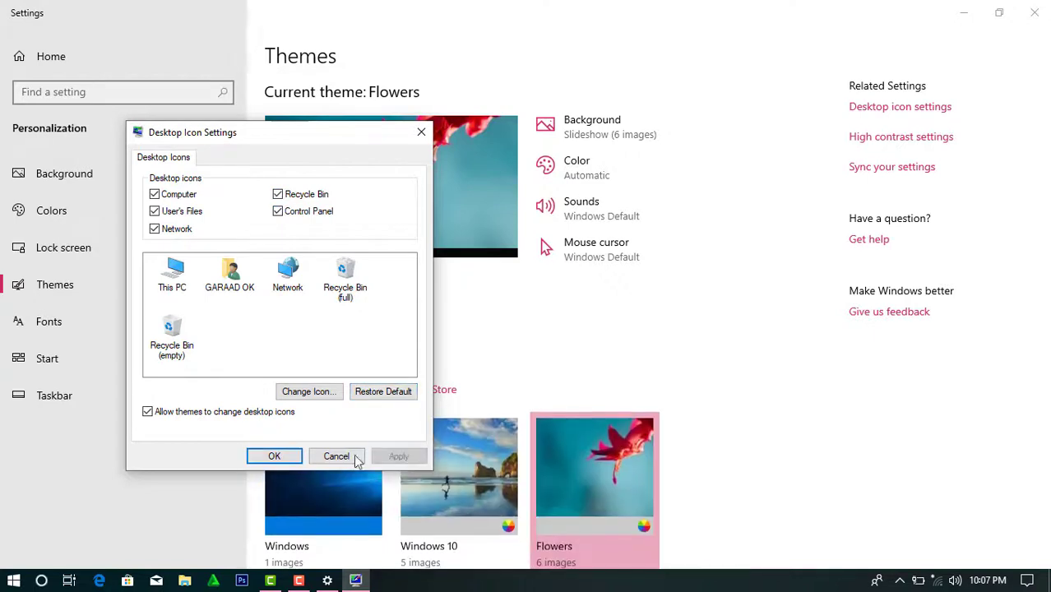
pyautogui.click(274, 457)
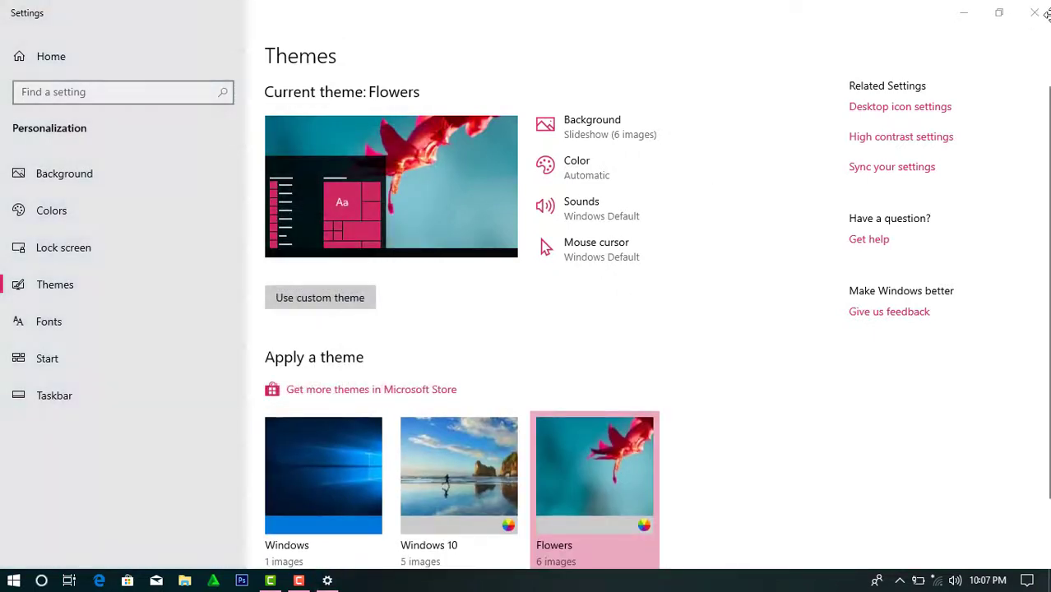
pyautogui.click(1035, 15)
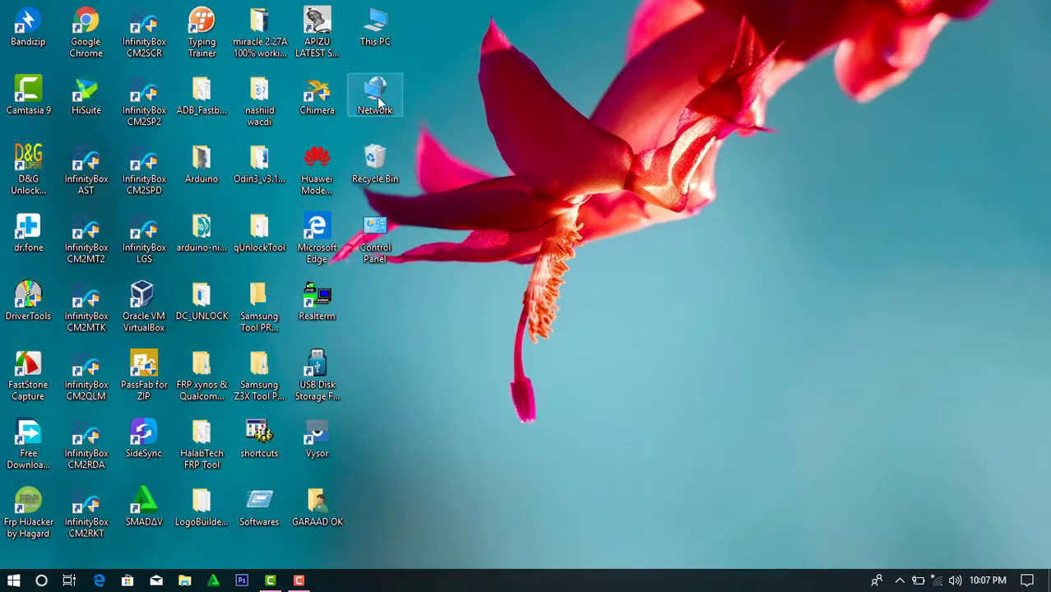
# Refresh the desktop four times to rearrange the restored system icons.
pyautogui.rightClick(521, 264)
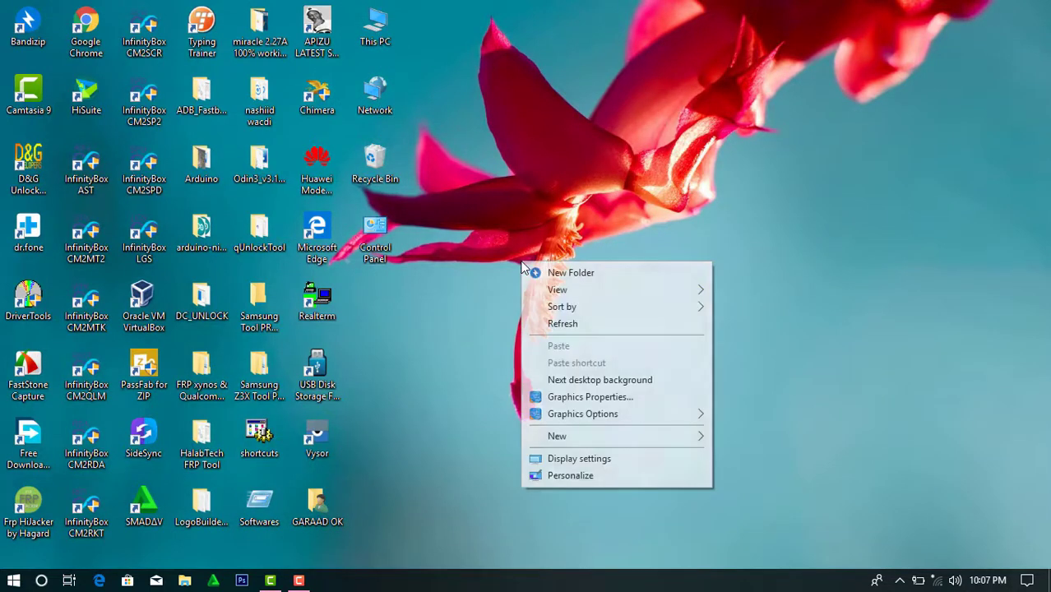
pyautogui.click(596, 325)
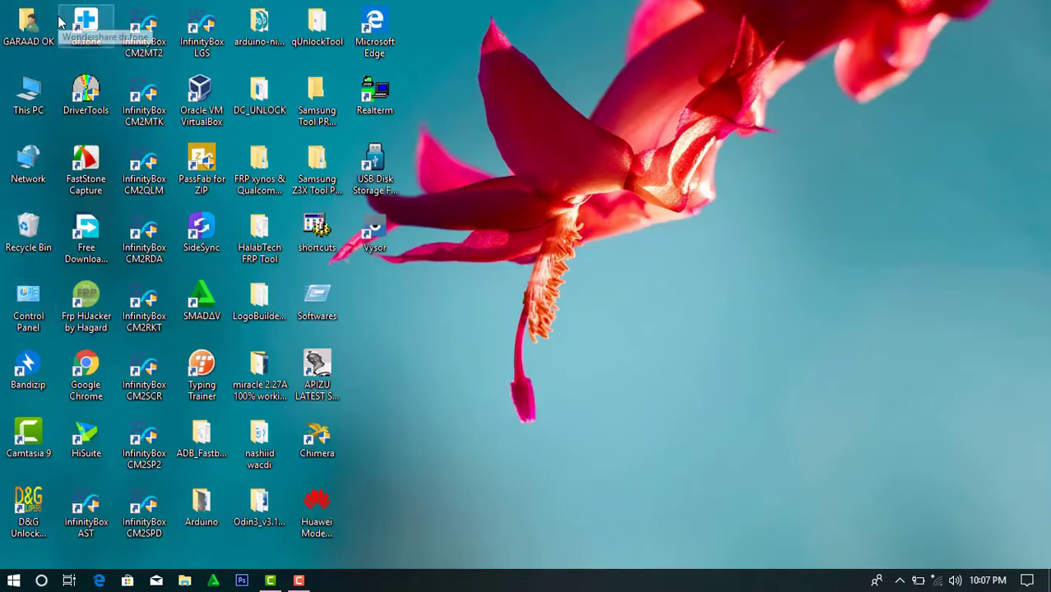
pyautogui.rightClick(634, 173)
pyautogui.click(696, 239)
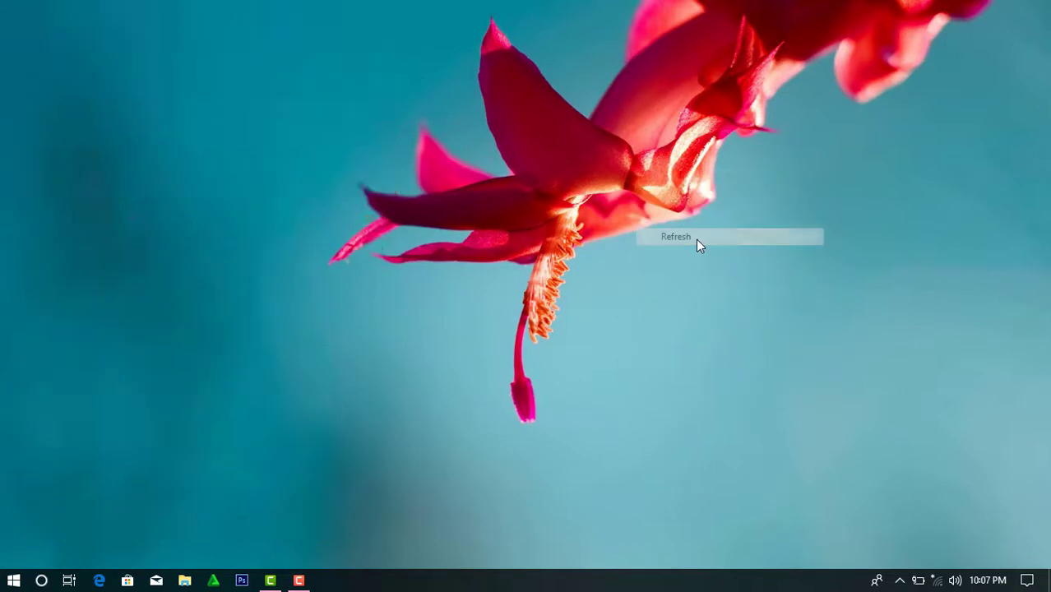
pyautogui.rightClick(696, 240)
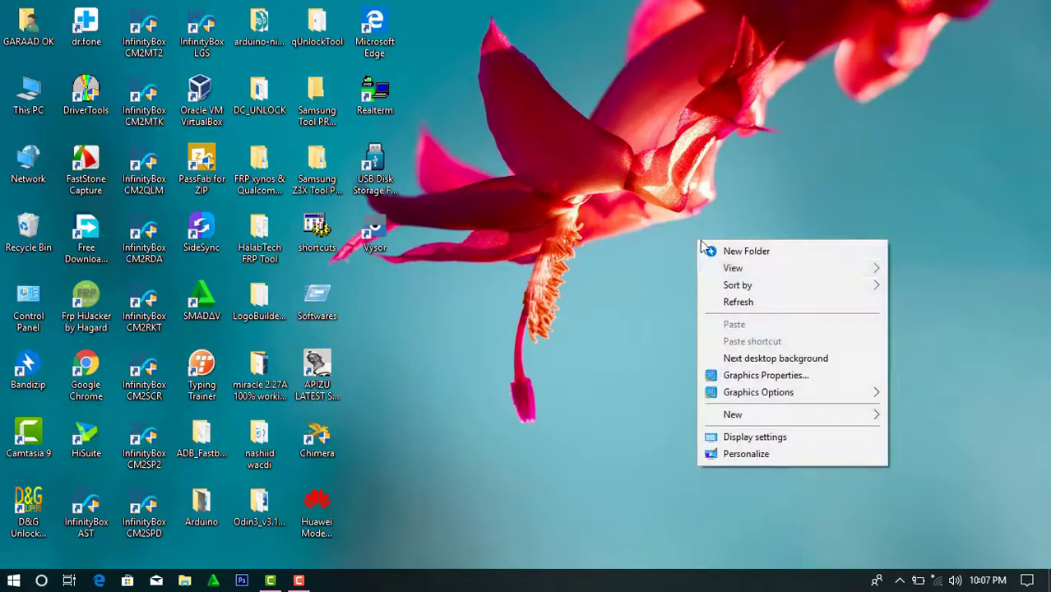
pyautogui.click(738, 302)
pyautogui.rightClick(687, 321)
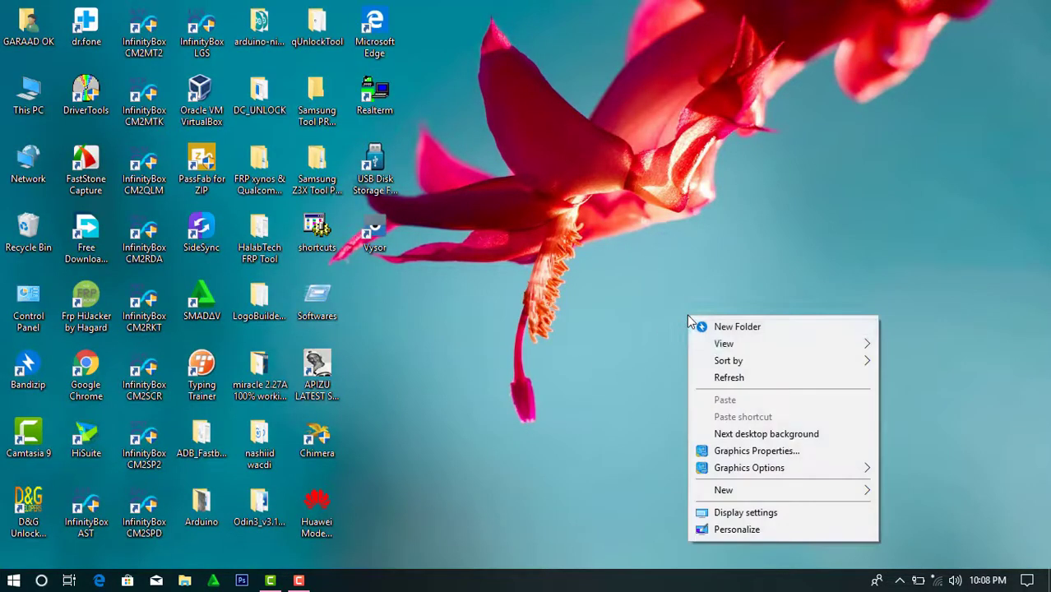
pyautogui.click(732, 377)
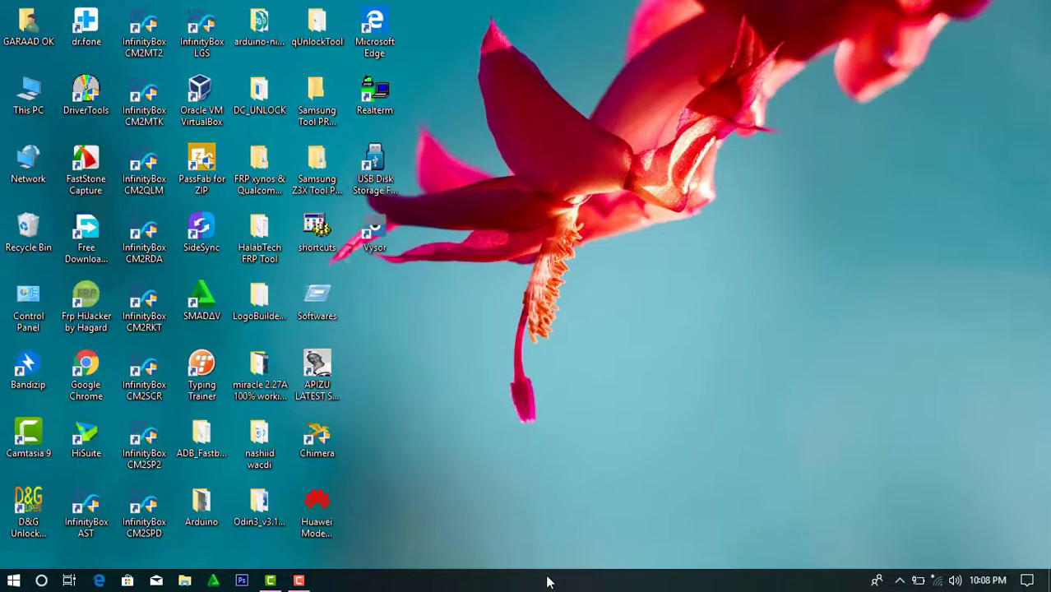
# Hide all desktop icons through the desktop's view options.
pyautogui.rightClick(664, 336)
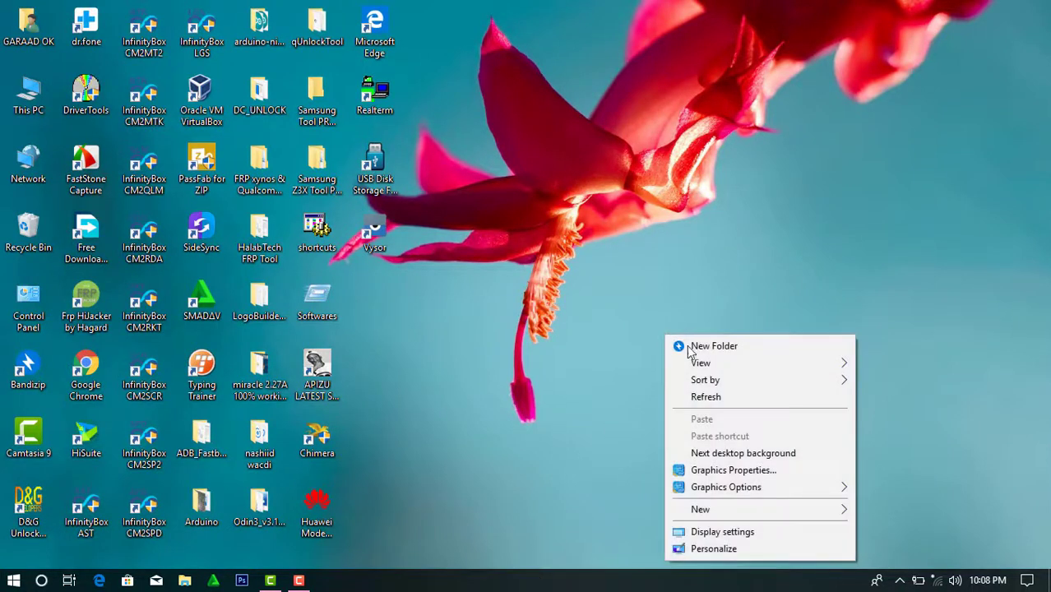
pyautogui.moveTo(822, 369)
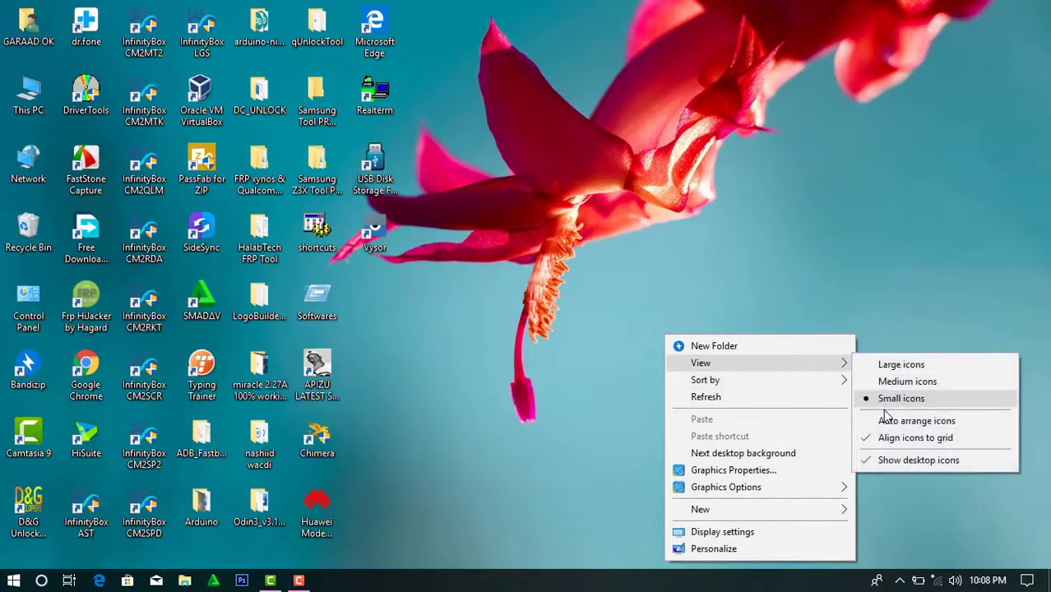
pyautogui.click(885, 462)
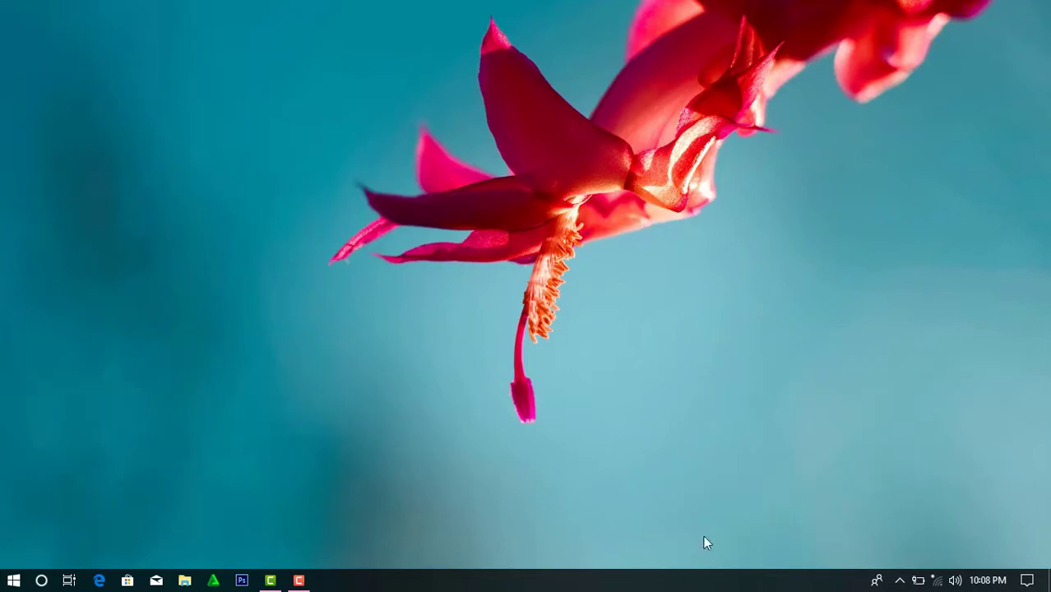
# Lock the taskbar and unlock it again.
pyautogui.rightClick(584, 585)
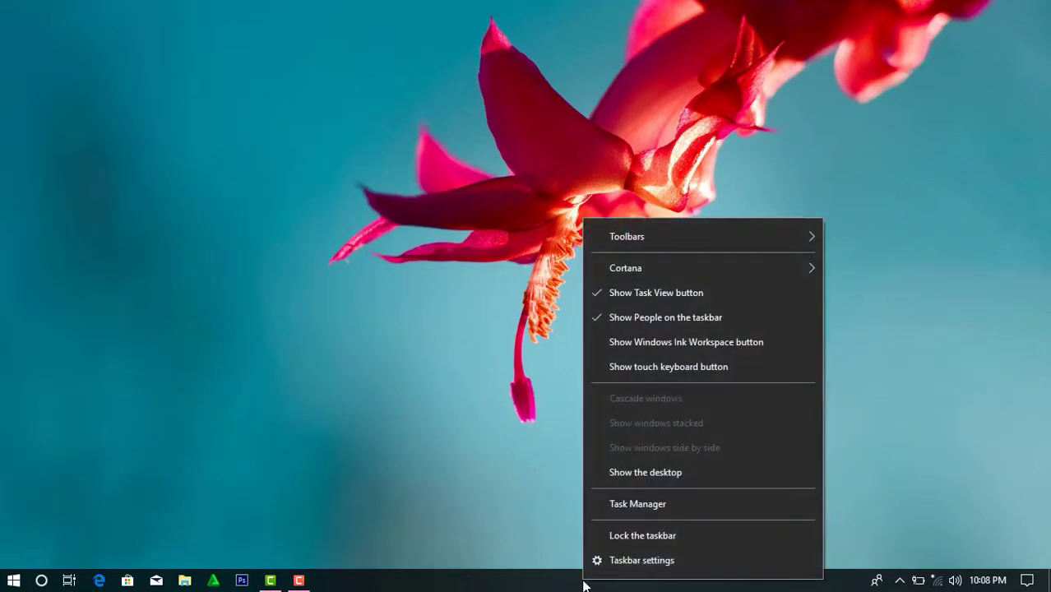
pyautogui.click(398, 587)
pyautogui.rightClick(520, 585)
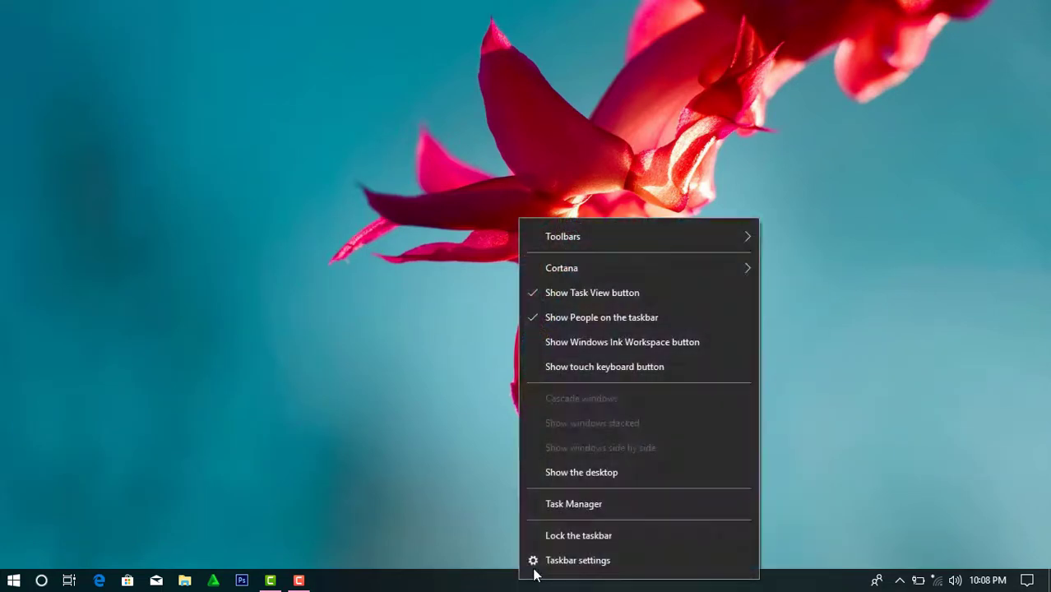
pyautogui.click(600, 534)
pyautogui.rightClick(559, 581)
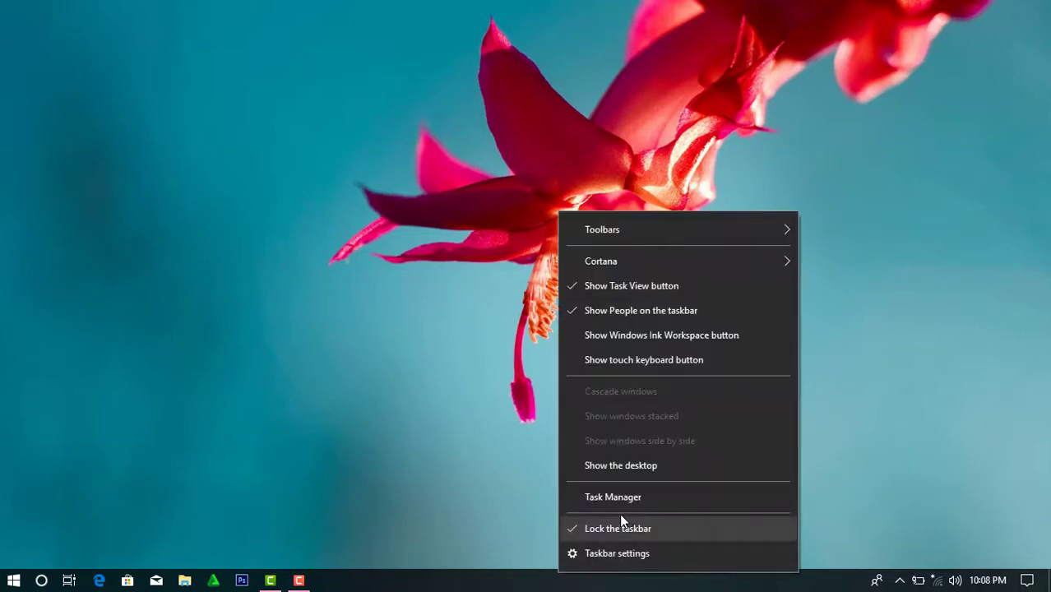
# Turn on automatic hiding of the taskbar in desktop mode in the taskbar settings and close Settings.
pyautogui.rightClick(552, 582)
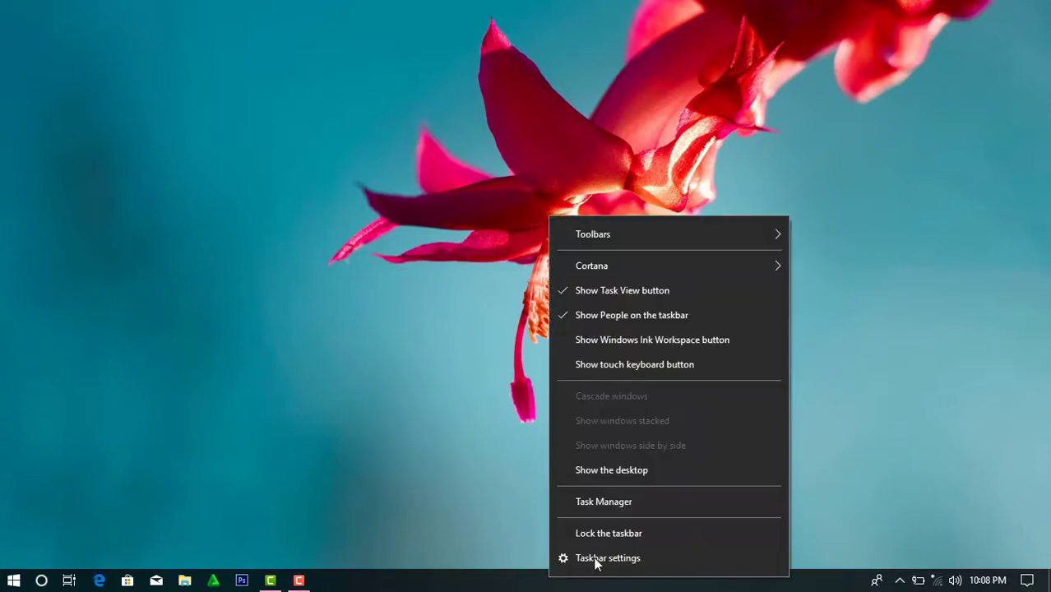
pyautogui.click(595, 559)
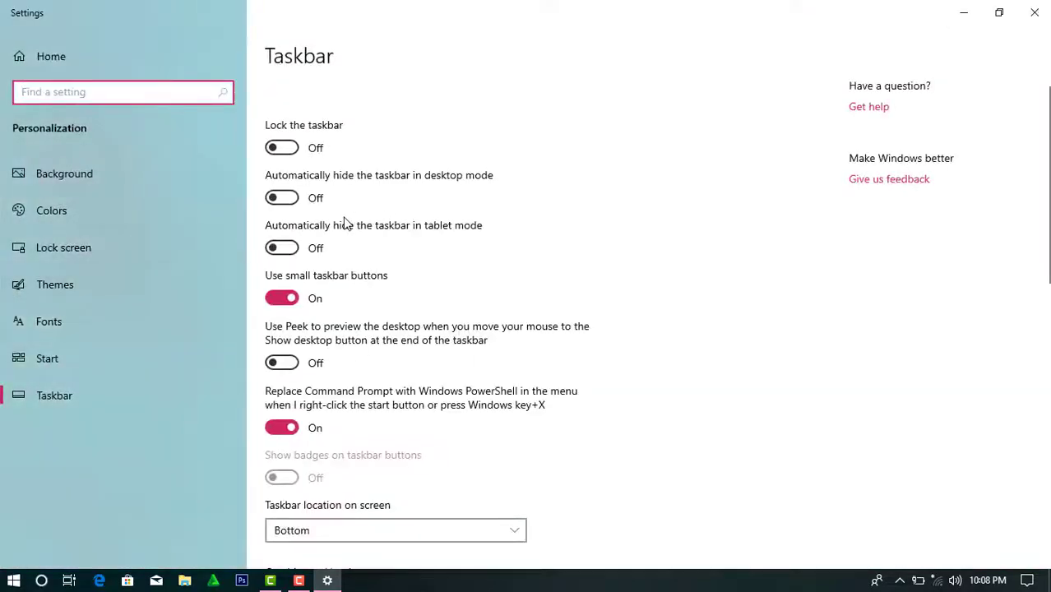
pyautogui.click(282, 199)
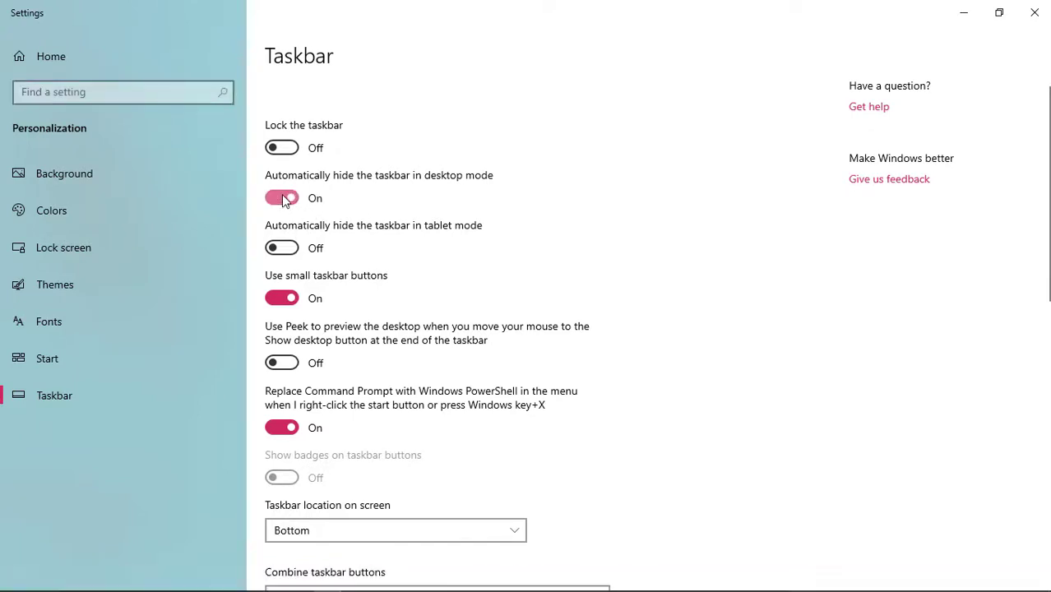
pyautogui.click(1034, 12)
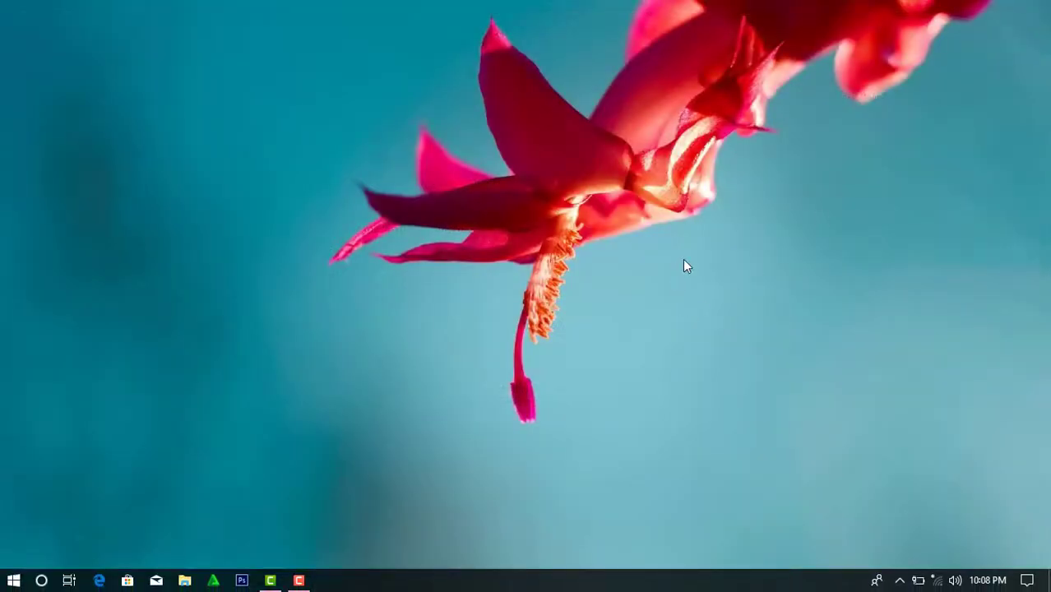
# Refresh the desktop once and reveal the auto-hidden taskbar.
pyautogui.rightClick(682, 259)
pyautogui.click(723, 324)
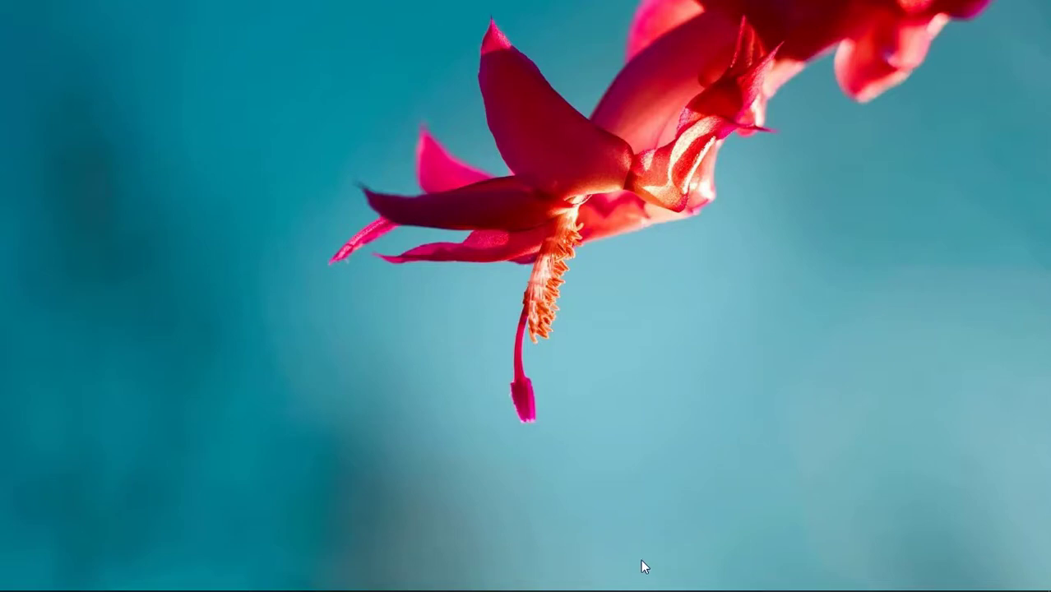
pyautogui.moveTo(634, 588)
pyautogui.moveTo(564, 589)
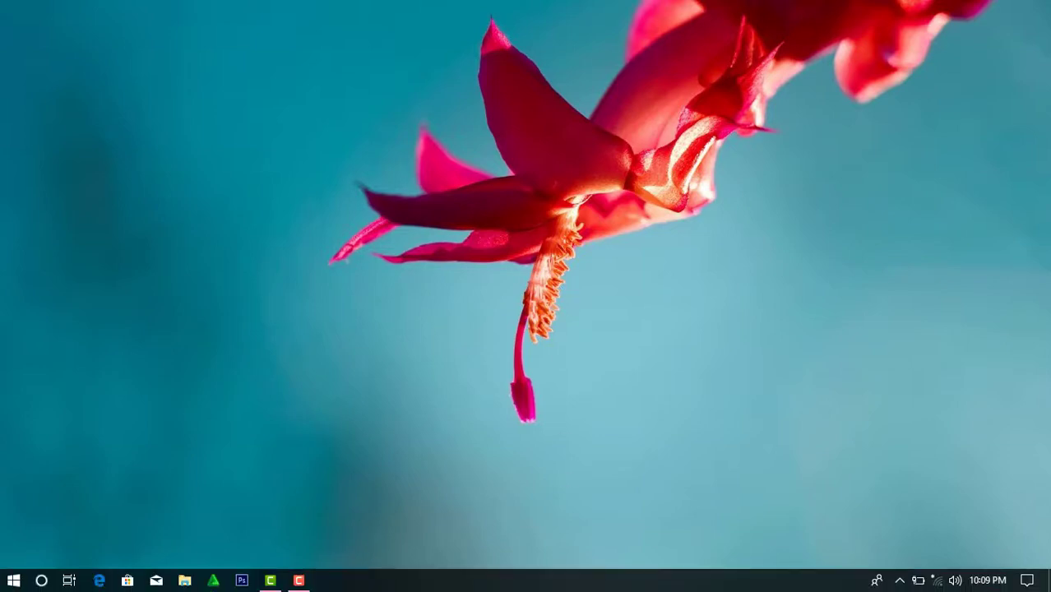
# Turn off both automatic taskbar hiding in desktop mode and small taskbar buttons in the taskbar settings, and close Settings.
pyautogui.rightClick(568, 589)
pyautogui.click(580, 566)
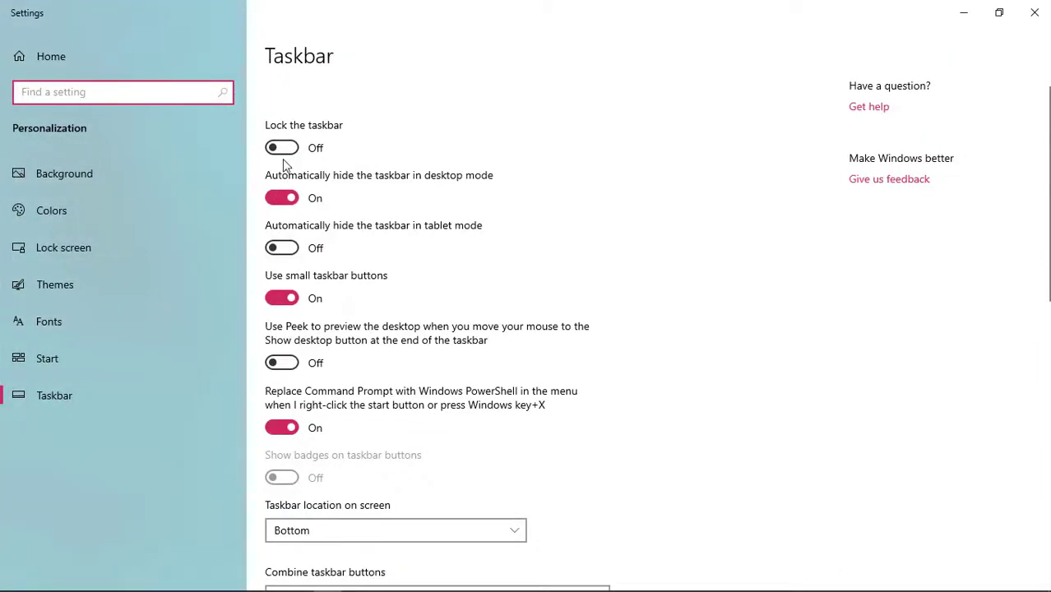
pyautogui.click(294, 203)
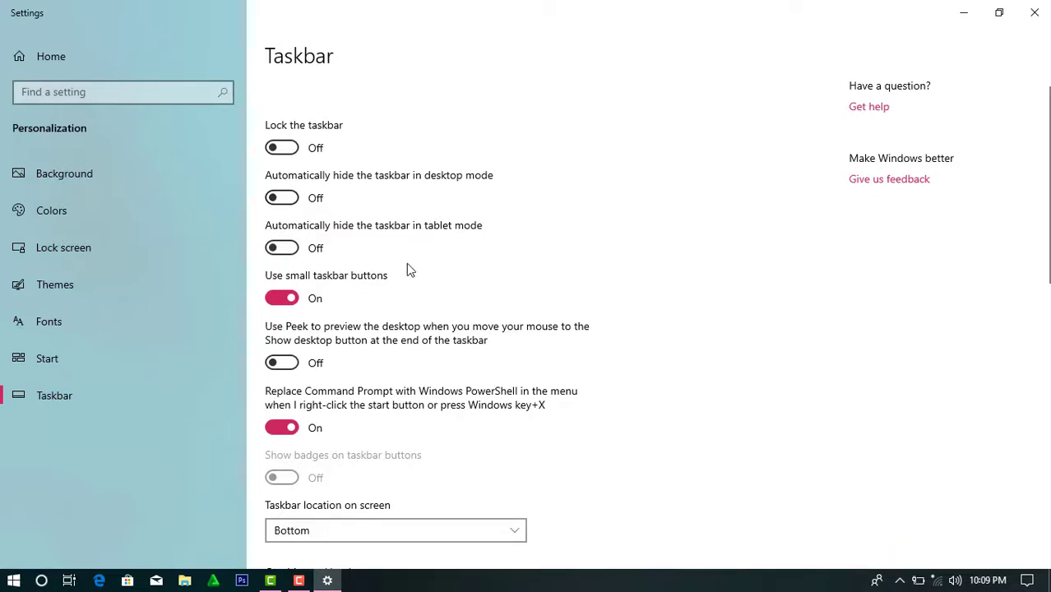
pyautogui.click(284, 298)
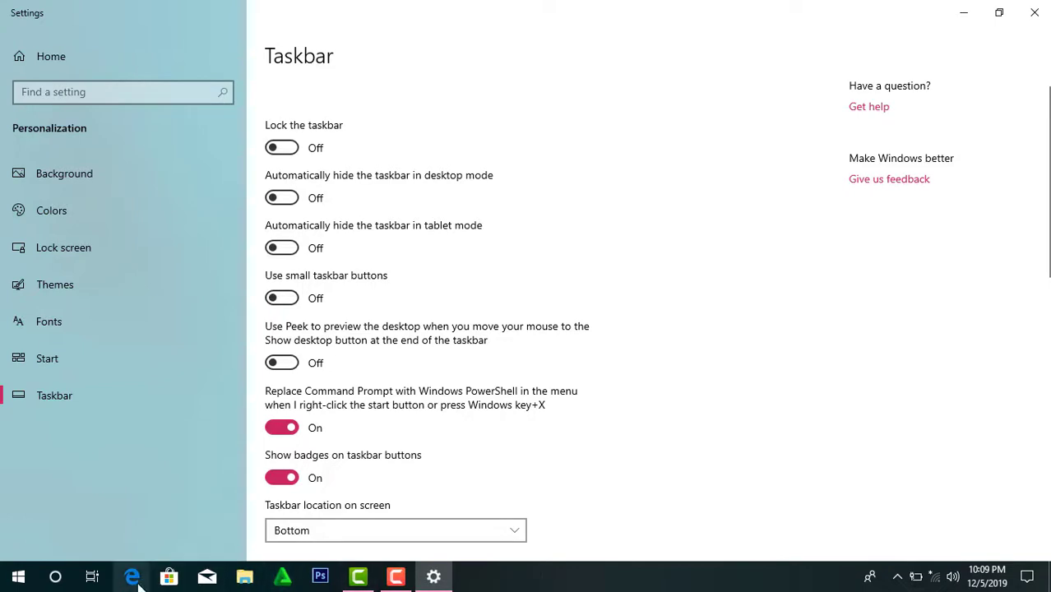
pyautogui.click(1034, 13)
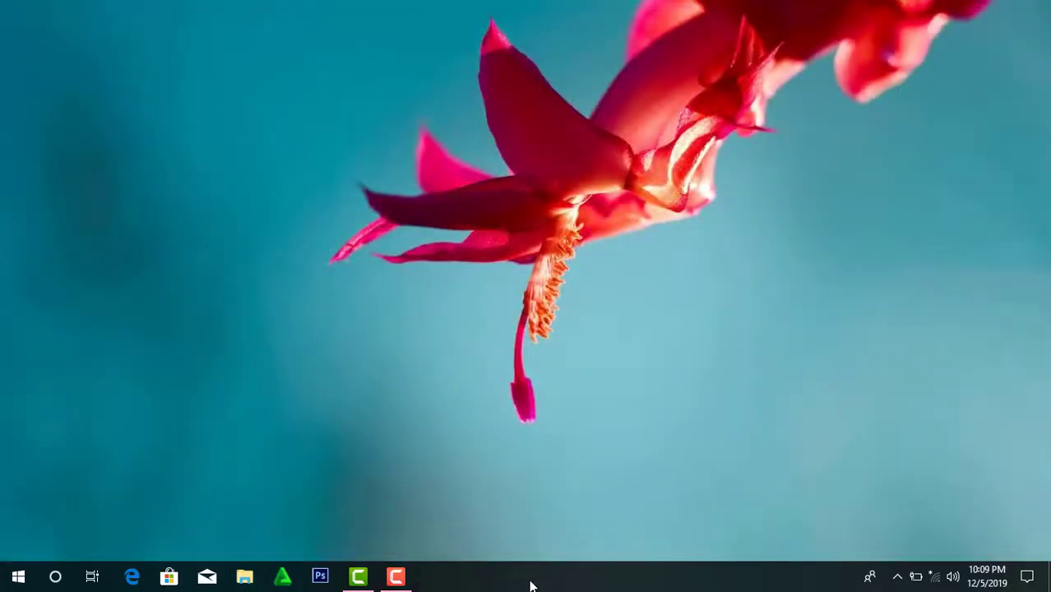
# Turn small taskbar buttons back on in the taskbar settings and close Settings.
pyautogui.rightClick(530, 585)
pyautogui.click(572, 560)
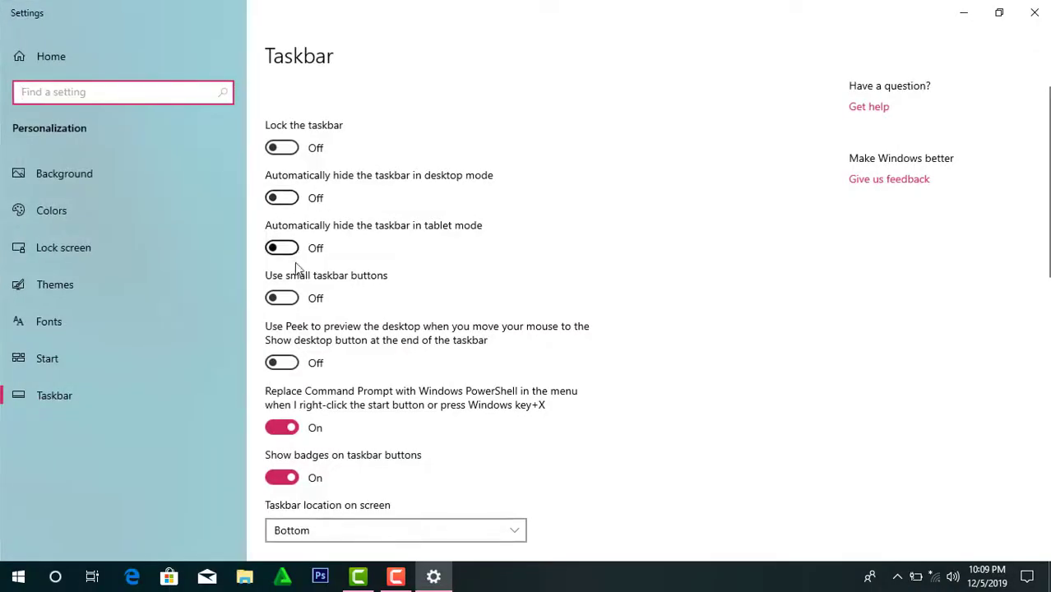
pyautogui.click(284, 299)
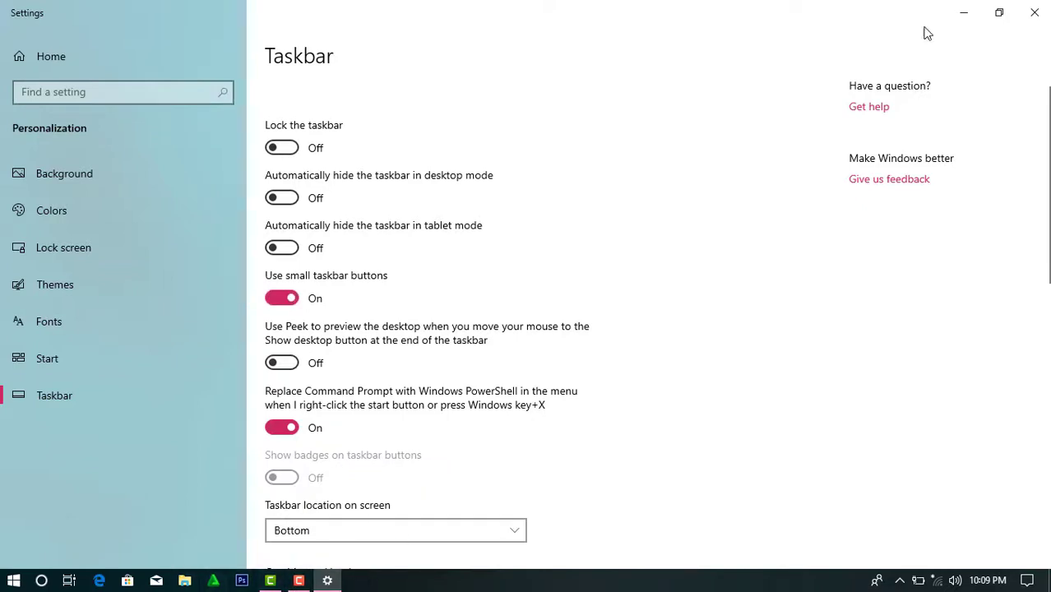
pyautogui.click(1030, 12)
# Refresh the desktop and show the hidden desktop icons through the desktop's view options.
pyautogui.rightClick(785, 103)
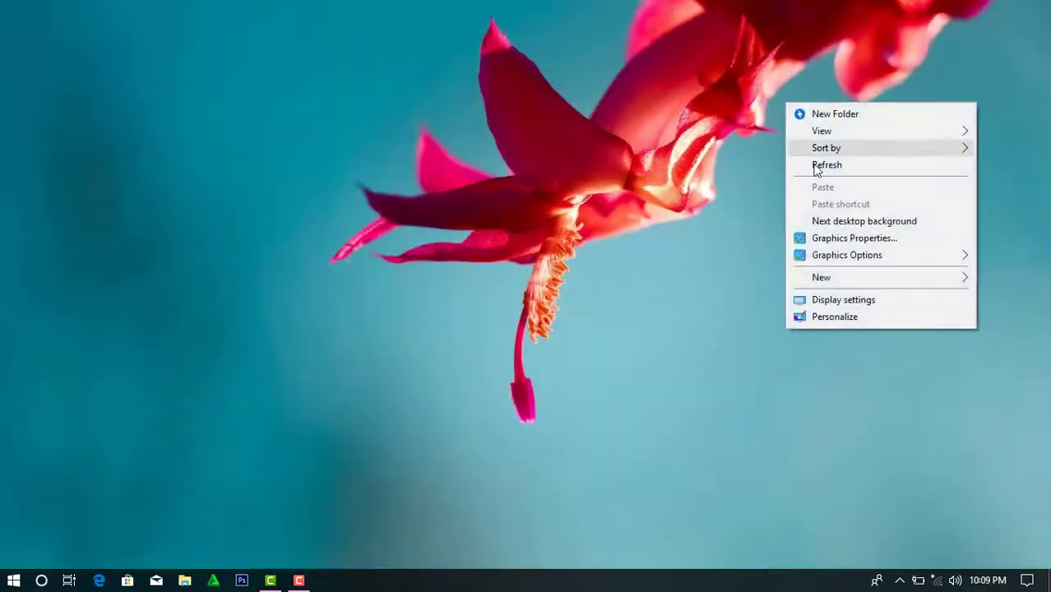
pyautogui.click(817, 167)
pyautogui.rightClick(817, 168)
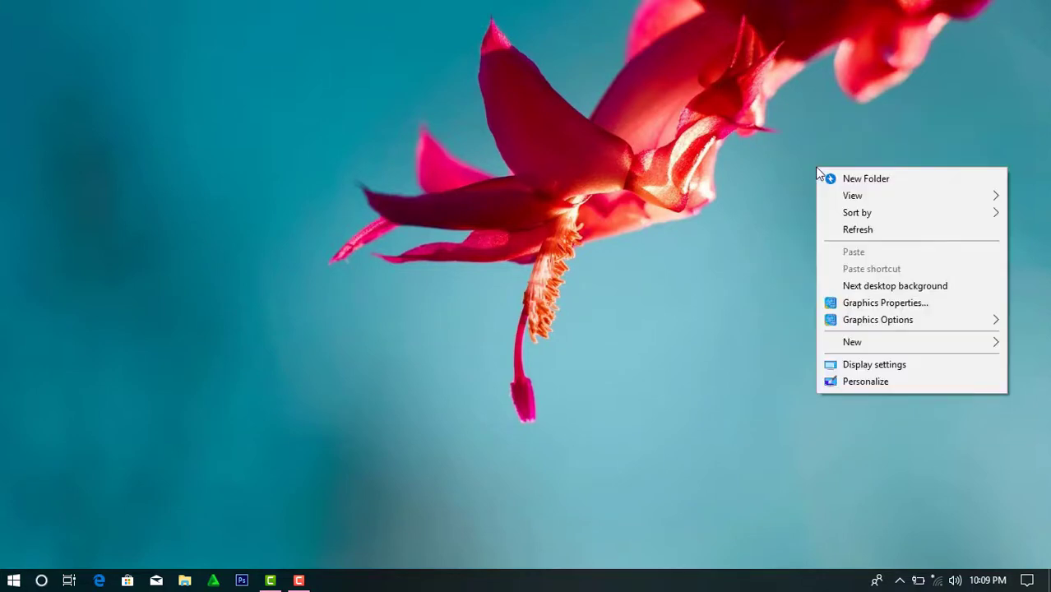
pyautogui.moveTo(854, 196)
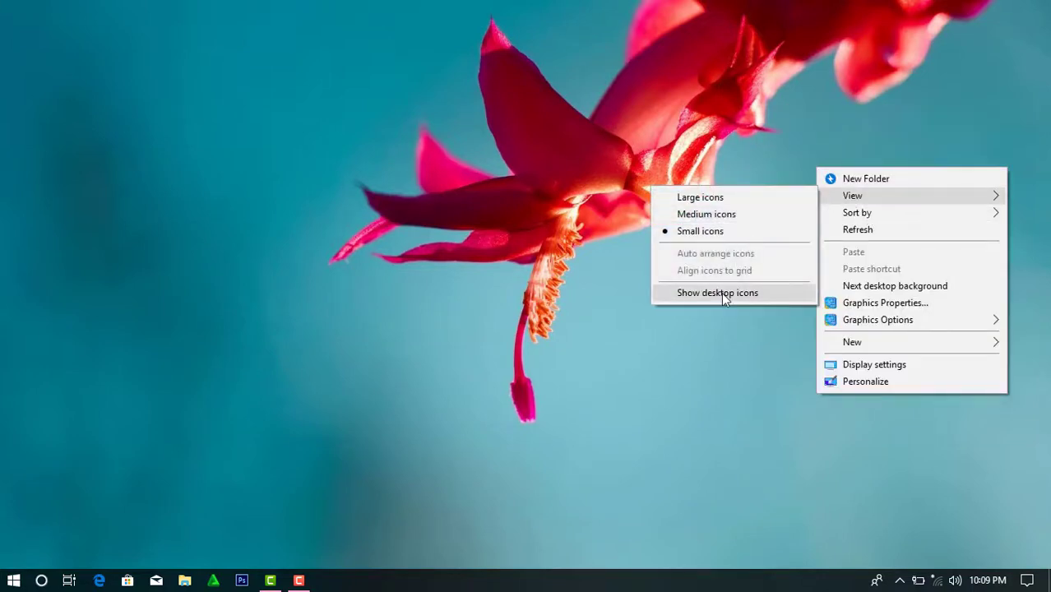
pyautogui.click(721, 292)
# Set the desktop icons to large size.
pyautogui.rightClick(561, 289)
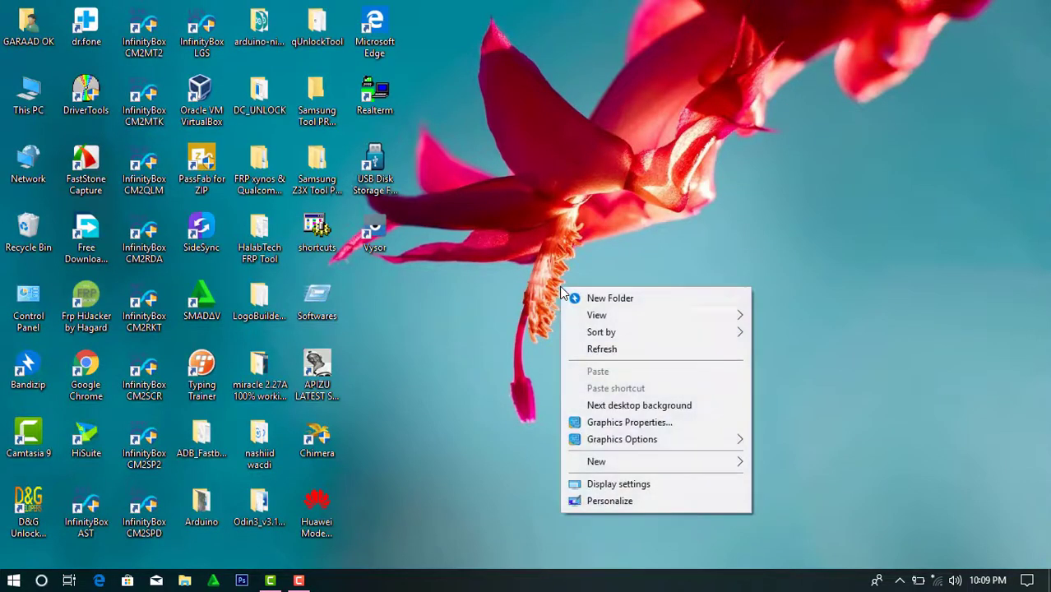
pyautogui.moveTo(735, 317)
pyautogui.click(777, 319)
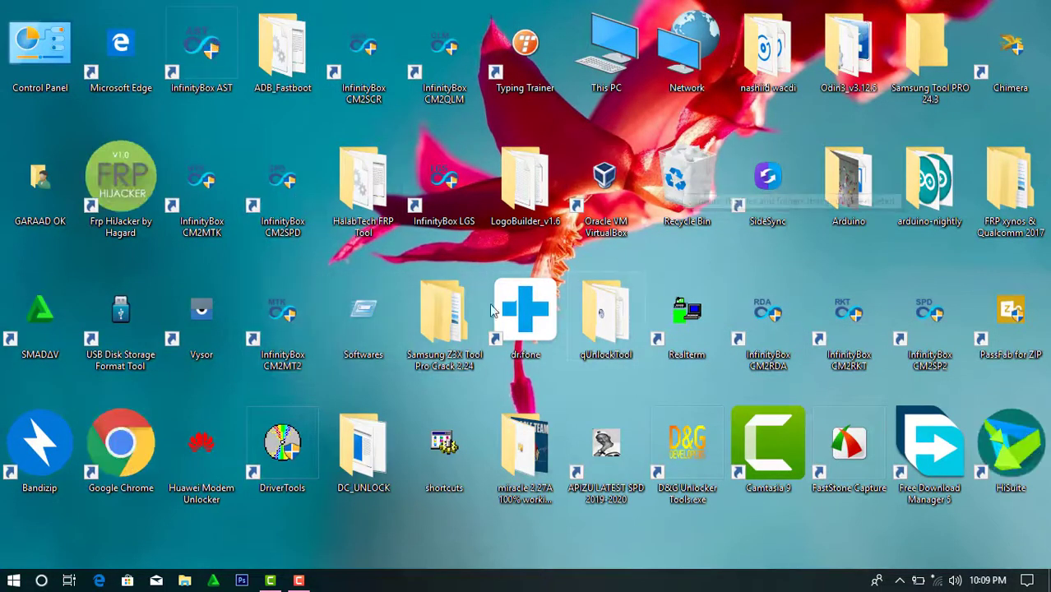
# Set the desktop icons to medium size and refresh the desktop twice to rearrange them.
pyautogui.rightClick(292, 112)
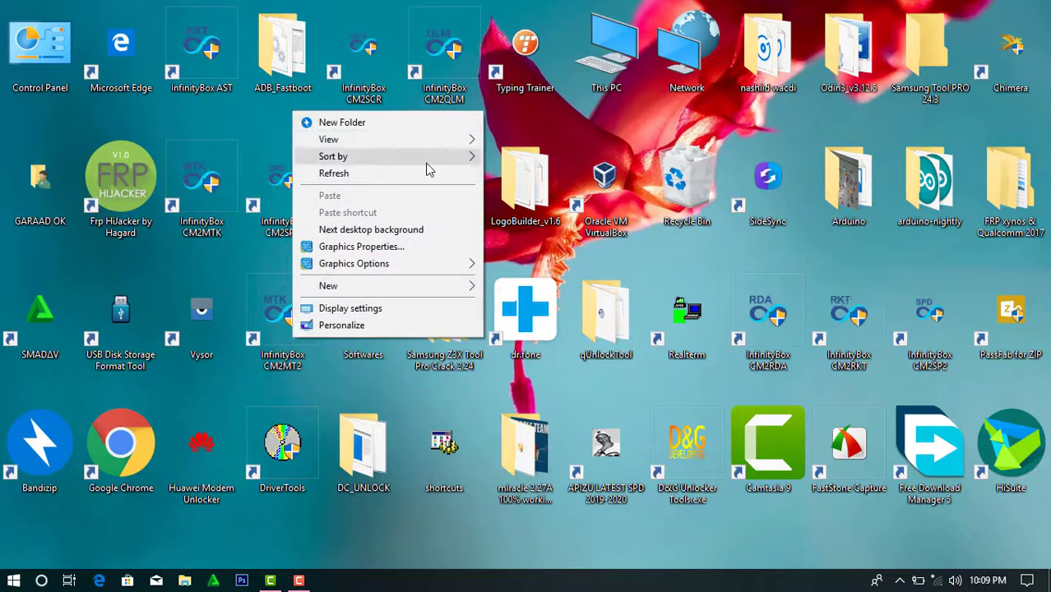
pyautogui.moveTo(436, 159)
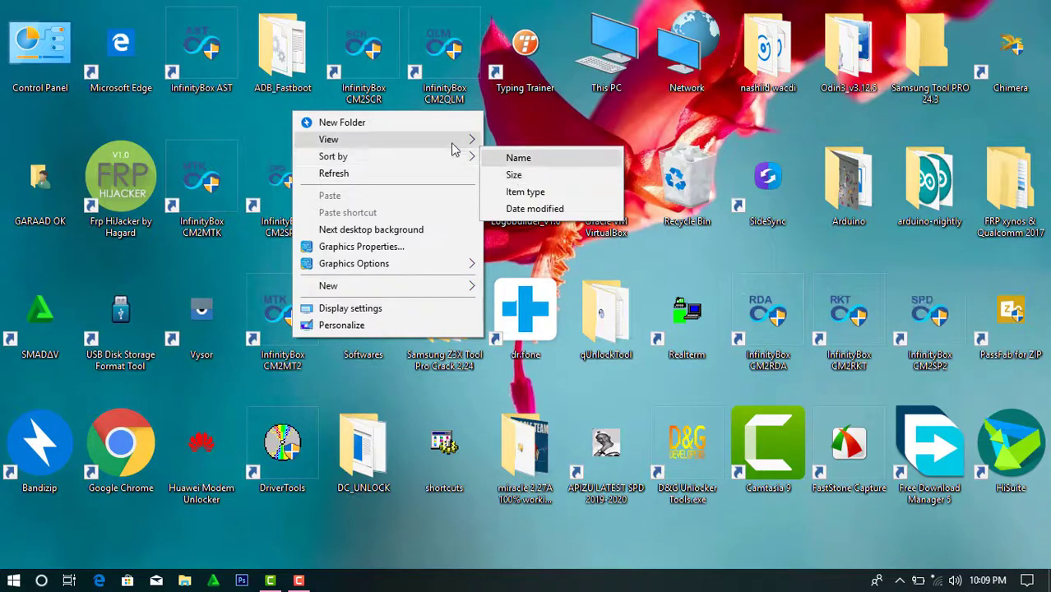
pyautogui.moveTo(457, 140)
pyautogui.click(535, 158)
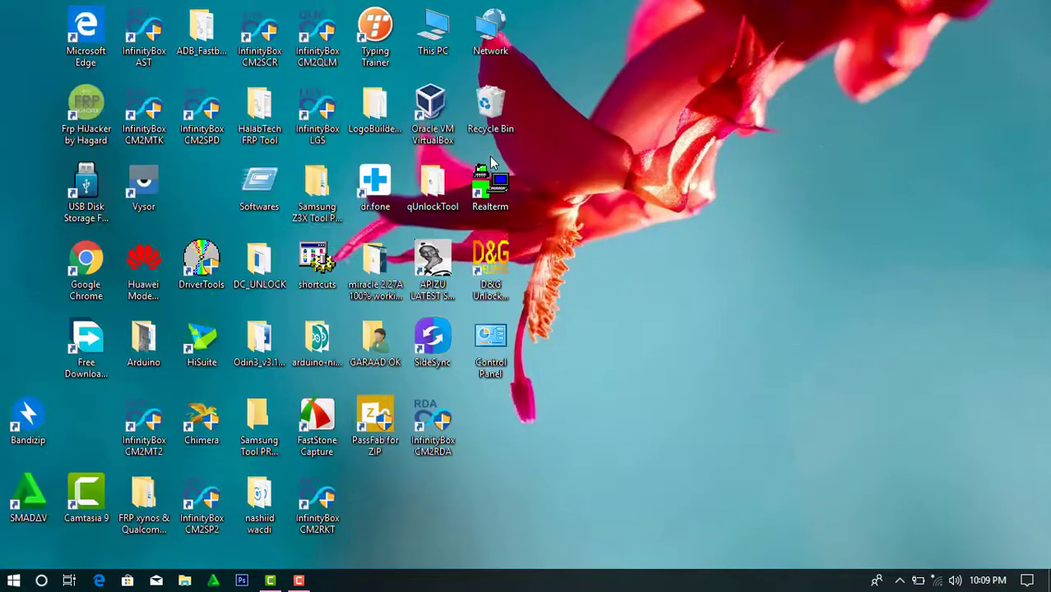
pyautogui.rightClick(713, 167)
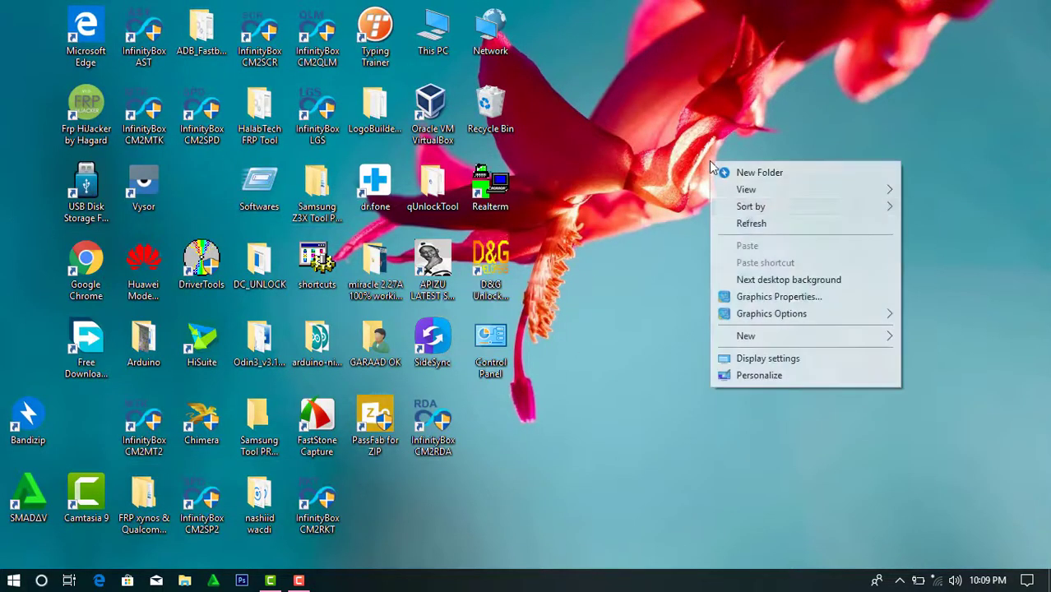
pyautogui.click(749, 224)
pyautogui.rightClick(646, 159)
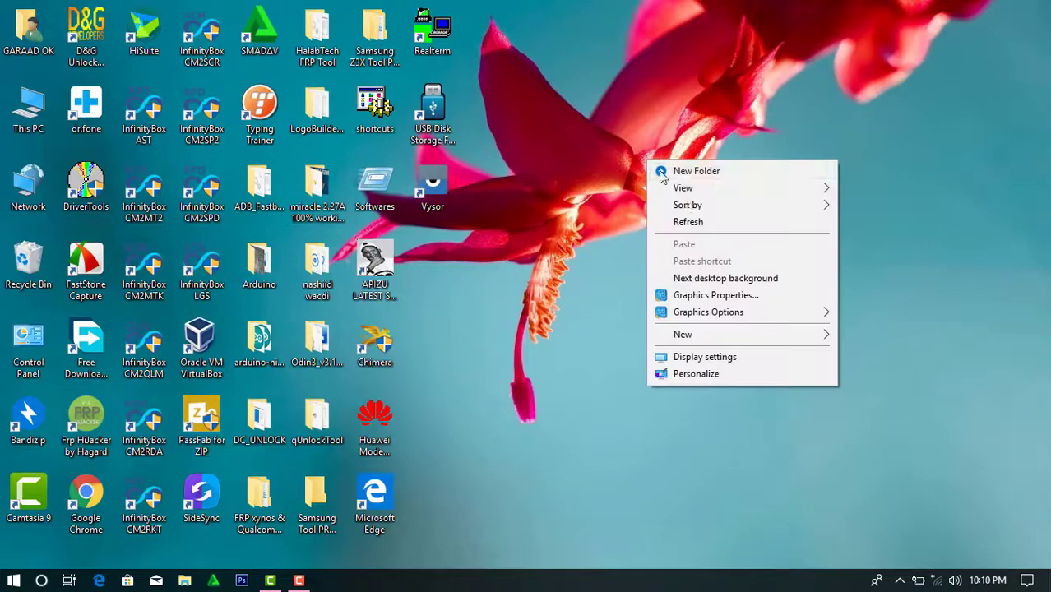
pyautogui.click(691, 224)
# Set the desktop icons to small size.
pyautogui.rightClick(693, 227)
pyautogui.moveTo(738, 275)
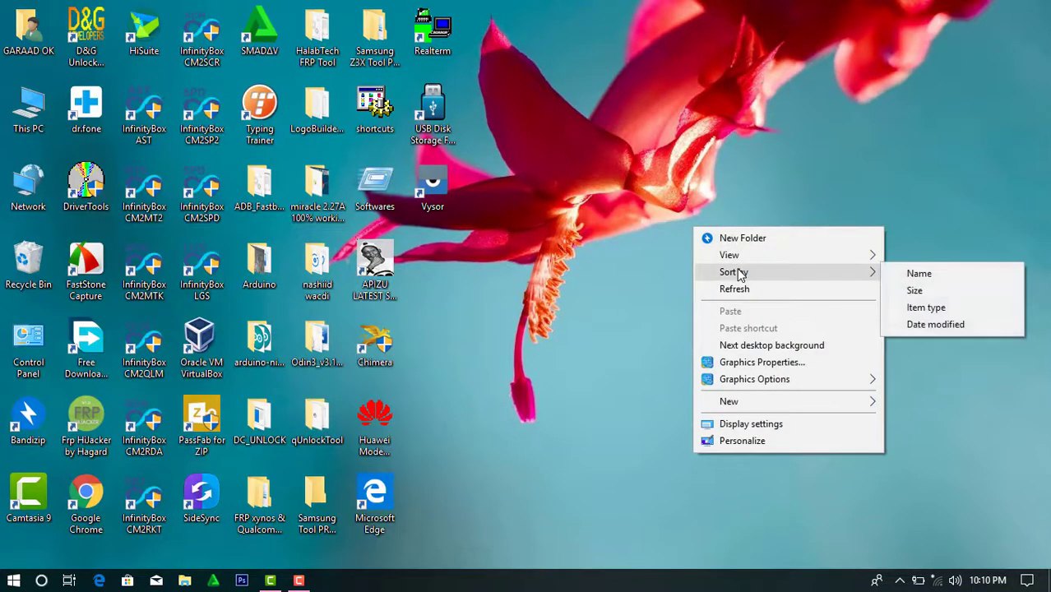
pyautogui.moveTo(872, 256)
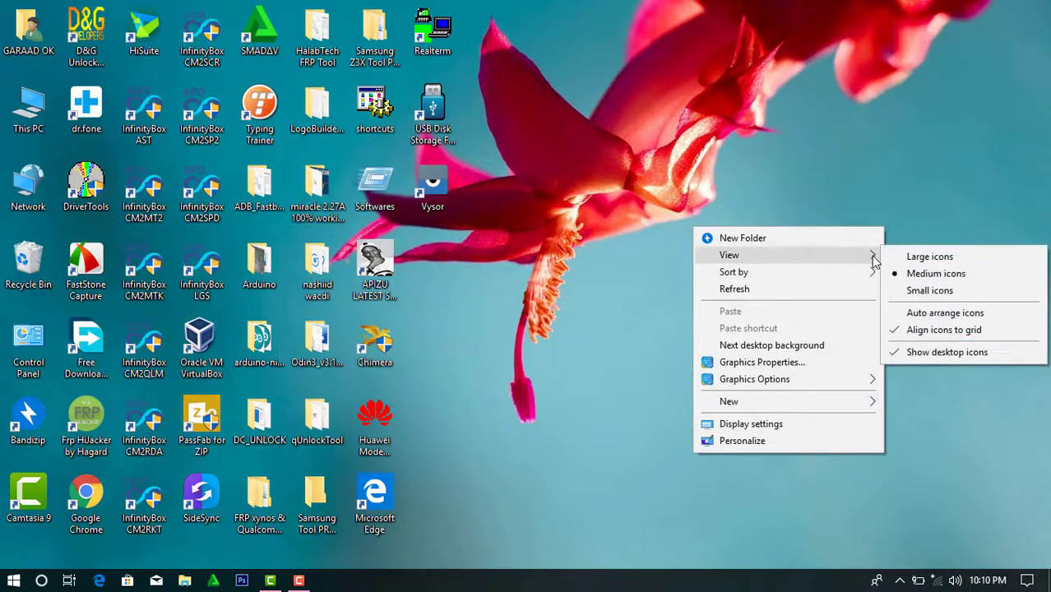
pyautogui.click(914, 292)
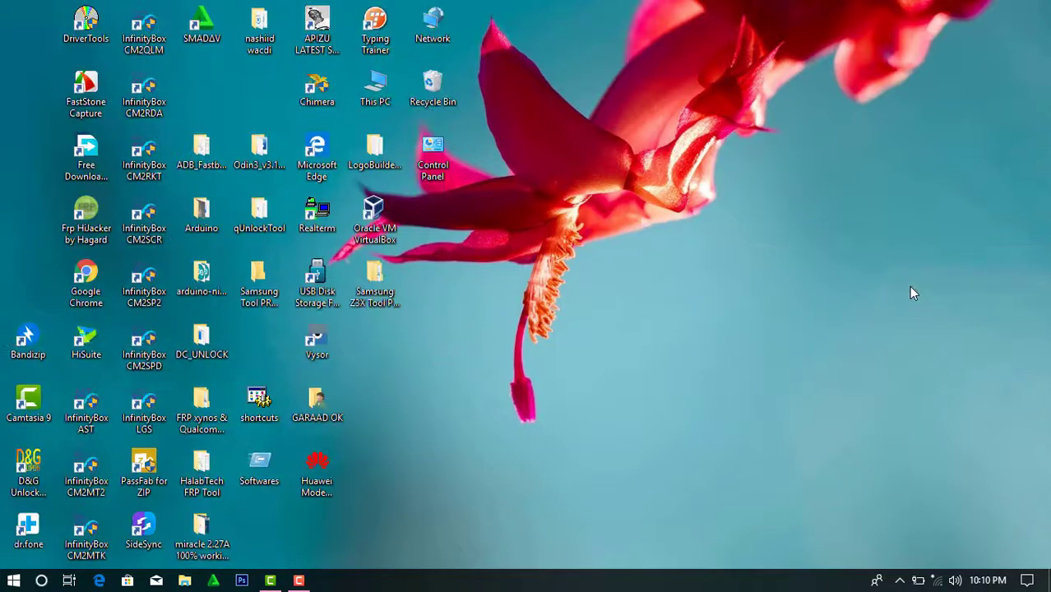
# Refresh the desktop four times to rearrange the small icons.
pyautogui.rightClick(711, 210)
pyautogui.click(744, 273)
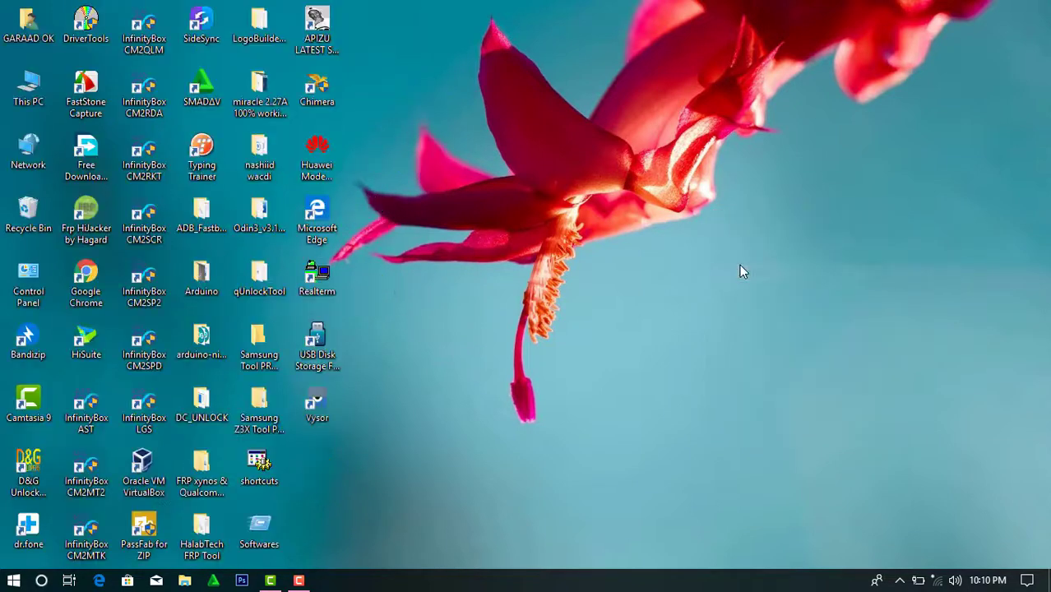
pyautogui.rightClick(618, 186)
pyautogui.click(654, 247)
pyautogui.rightClick(653, 247)
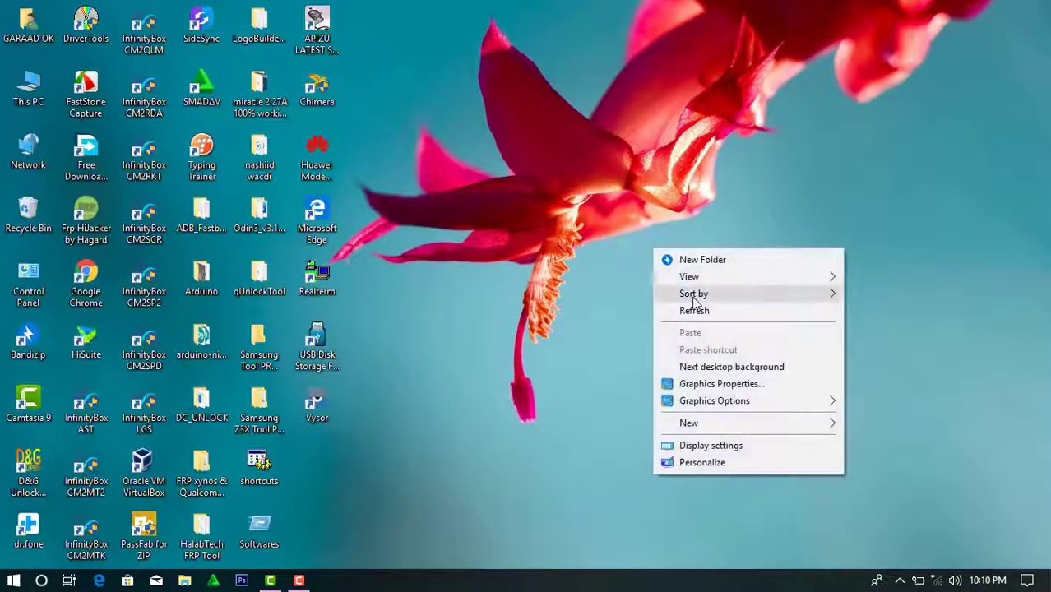
pyautogui.click(693, 311)
pyautogui.rightClick(687, 345)
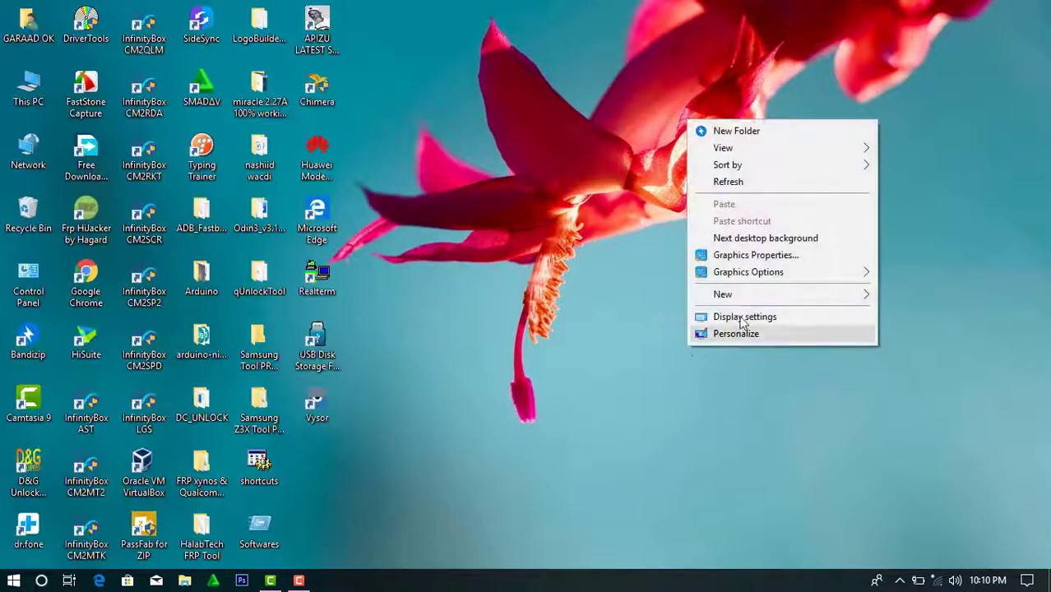
pyautogui.click(750, 186)
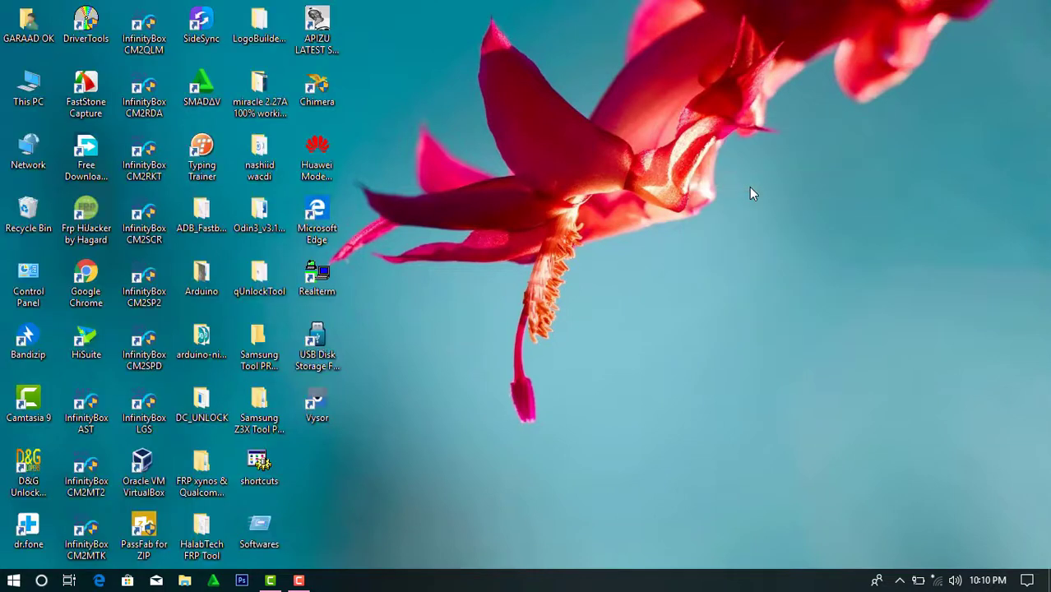